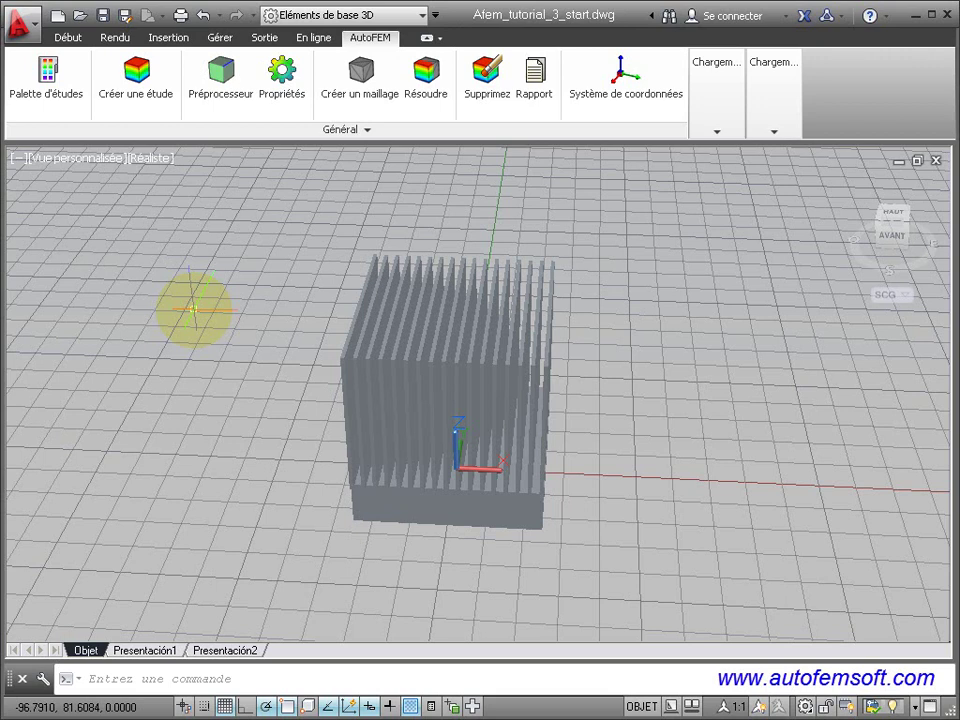
- Create a new L'analyse thermique study and add the finned heat-sink solid as its geometry
left_click(58, 100)
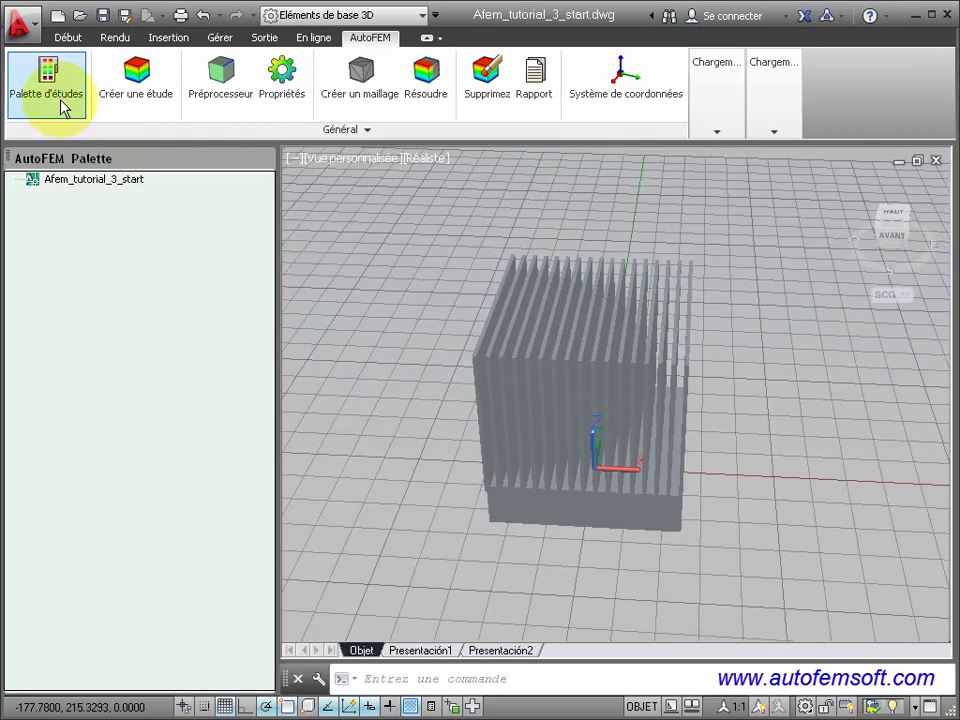
left_click(133, 95)
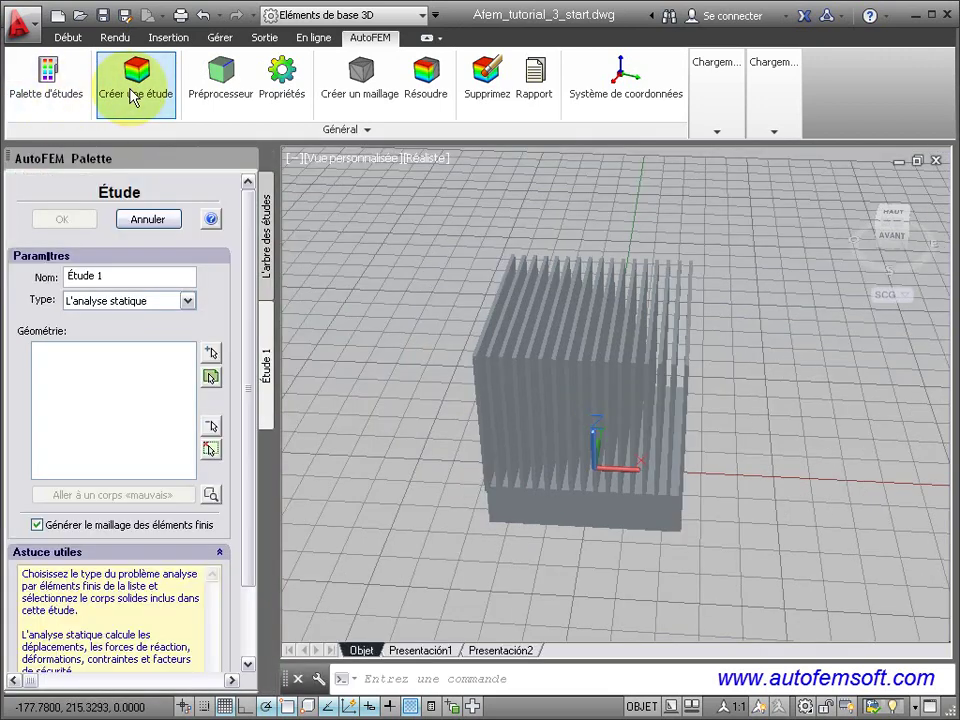
left_click(185, 302)
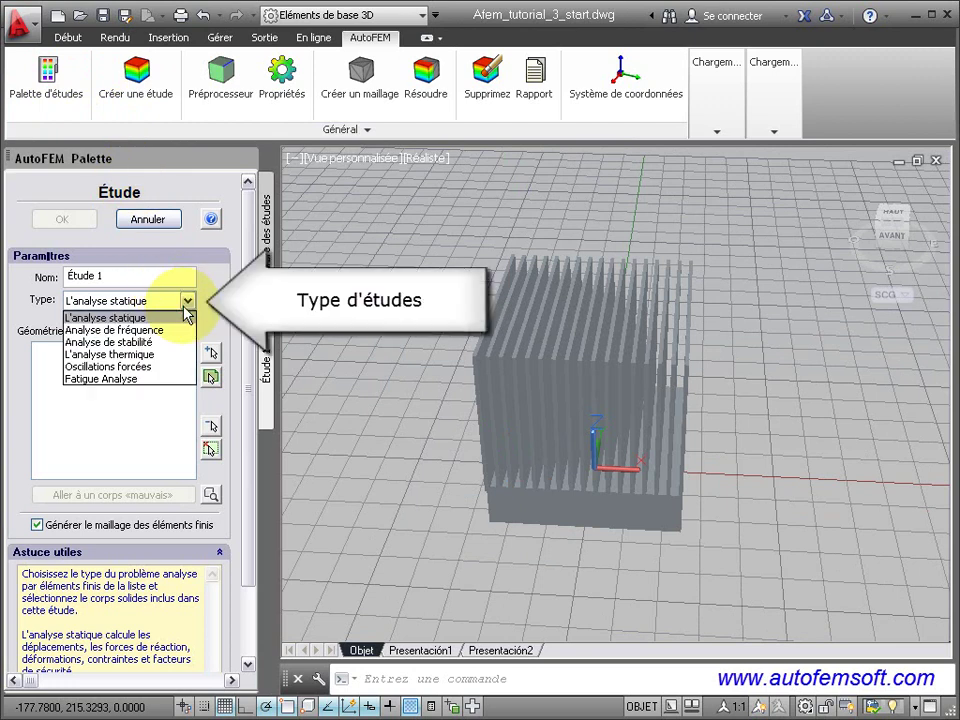
left_click(160, 354)
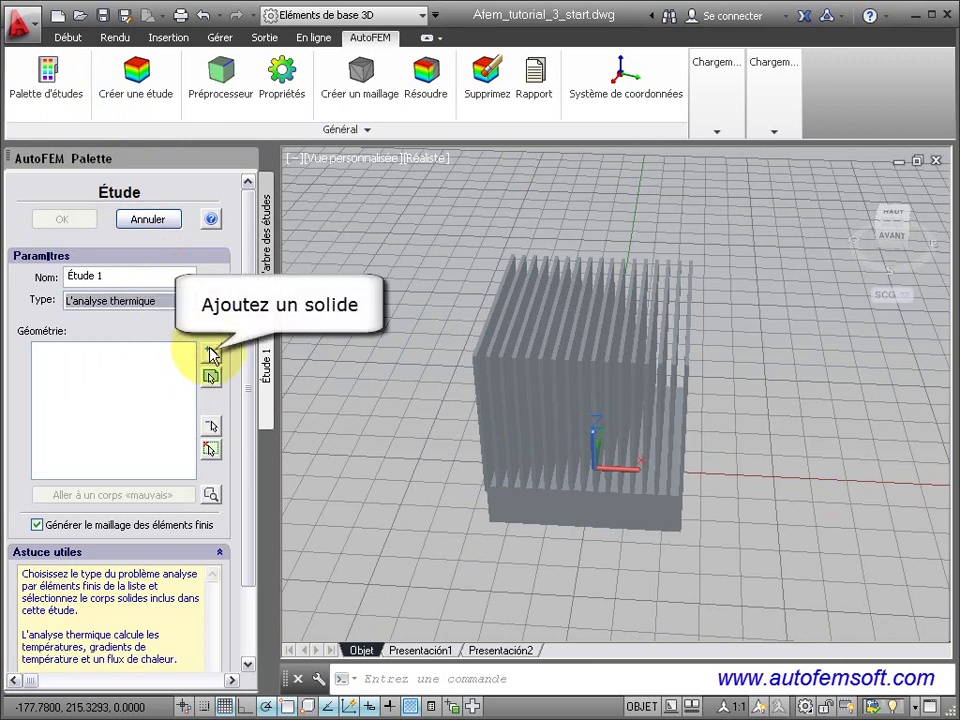
left_click(211, 353)
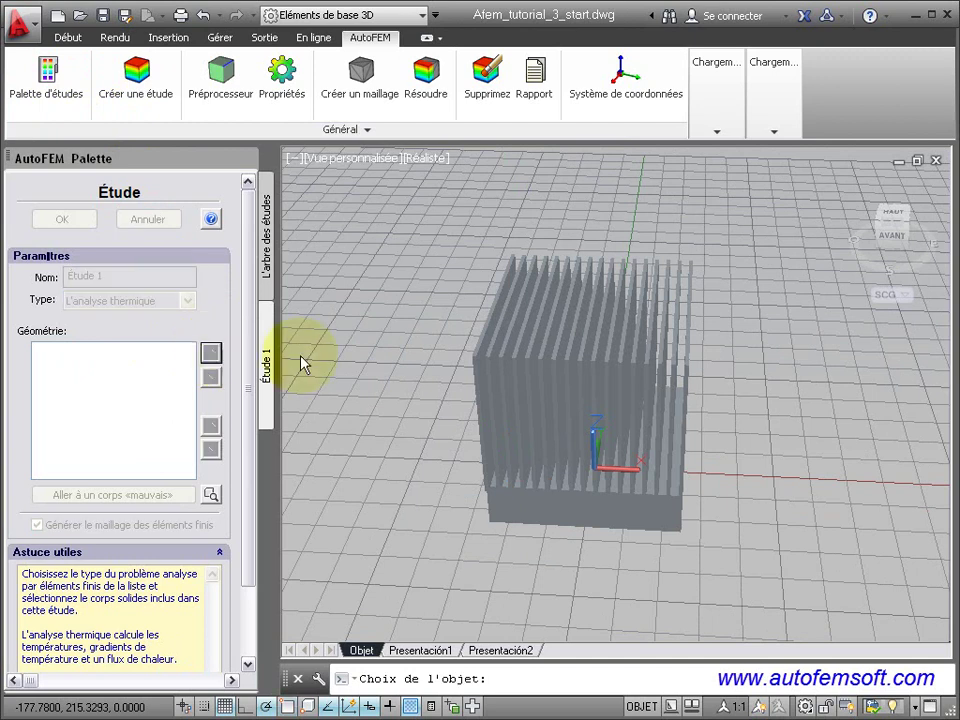
left_click(517, 368)
key("Return")
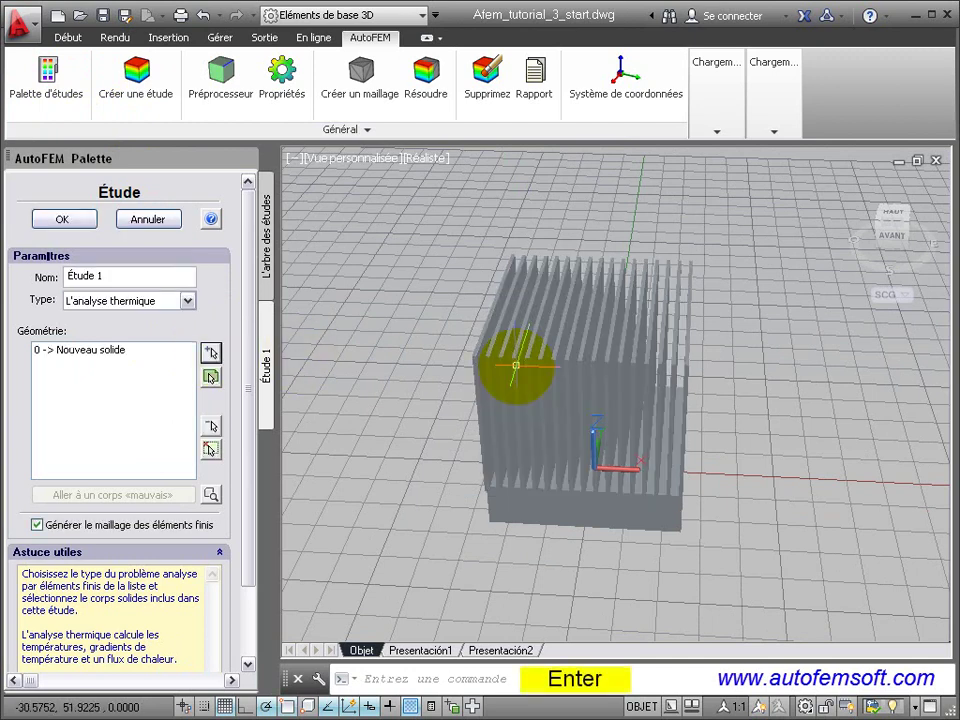
- Confirm the study and mesh the heat sink at aspect ratio 16, giving 122065 tetrahedra
left_click(68, 221)
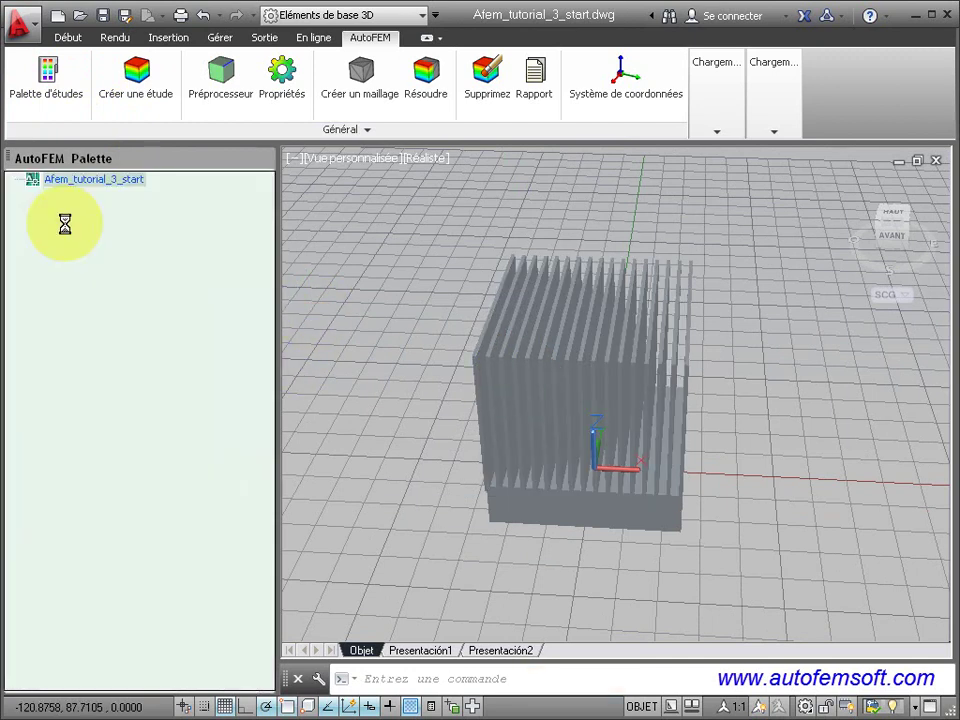
left_click_drag(137, 311, 153, 314)
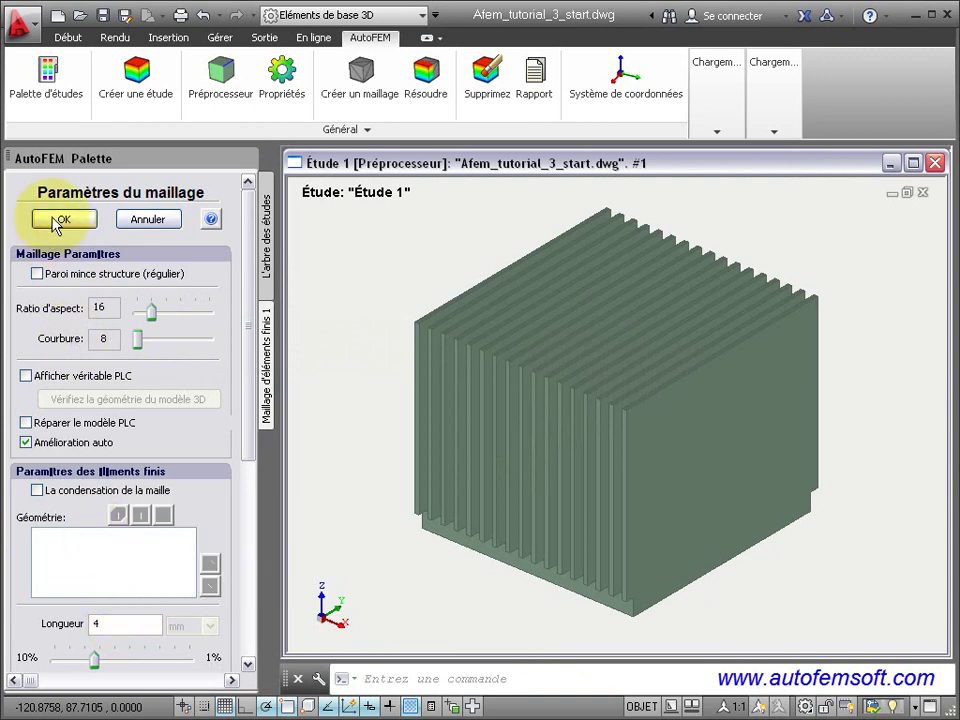
left_click(57, 220)
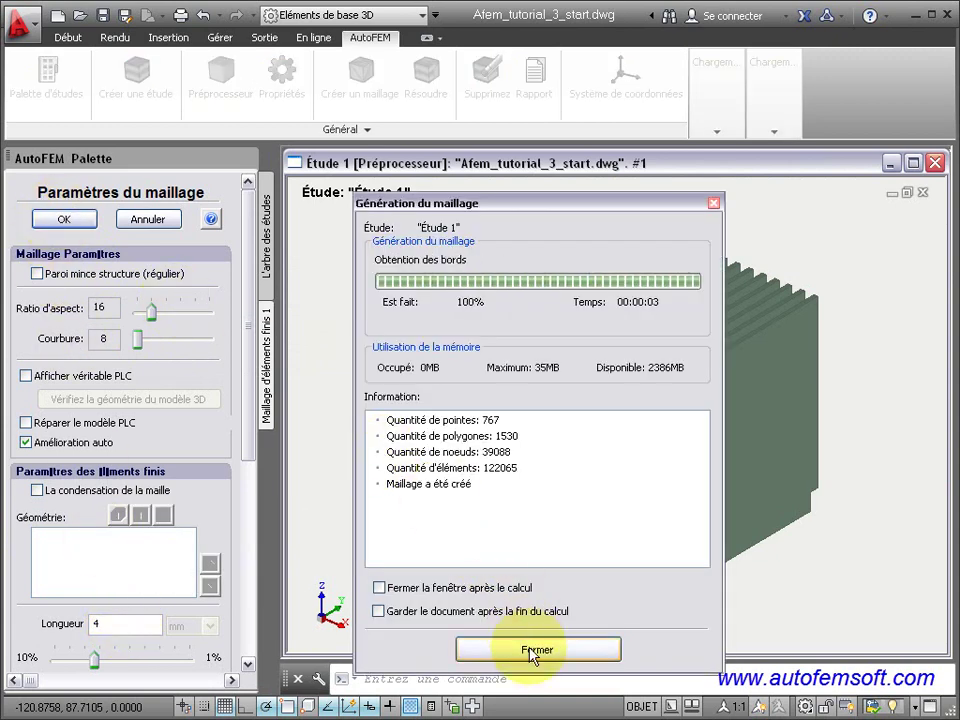
left_click(535, 650)
- Hide the mesh so the heat sink shows solid, and expand Corps to reveal Corps 1
right_click(143, 212)
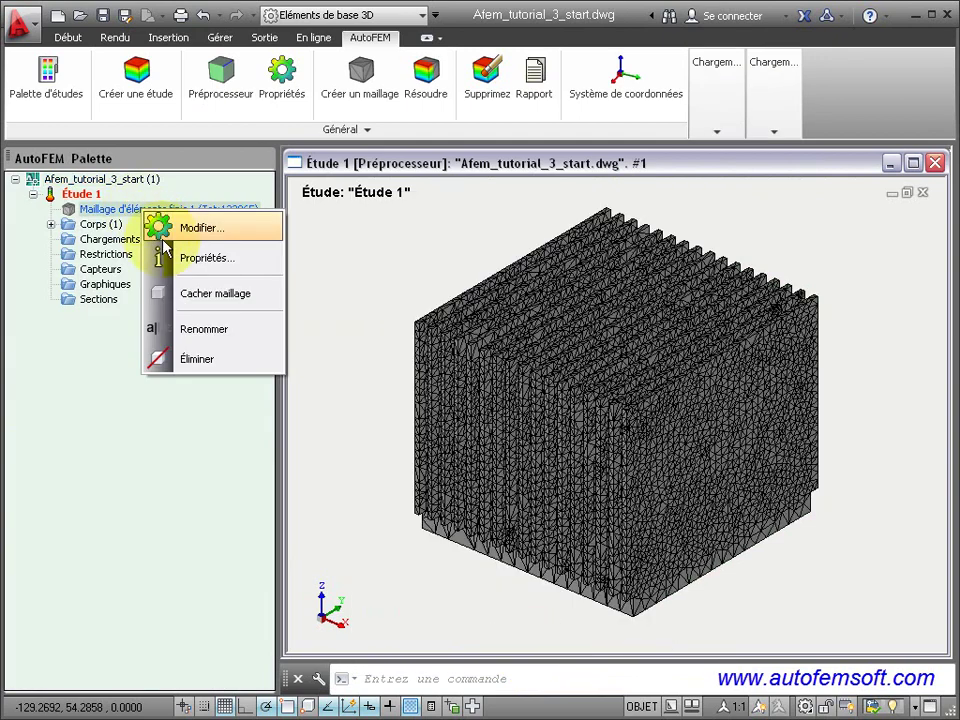
left_click(181, 293)
left_click(51, 224)
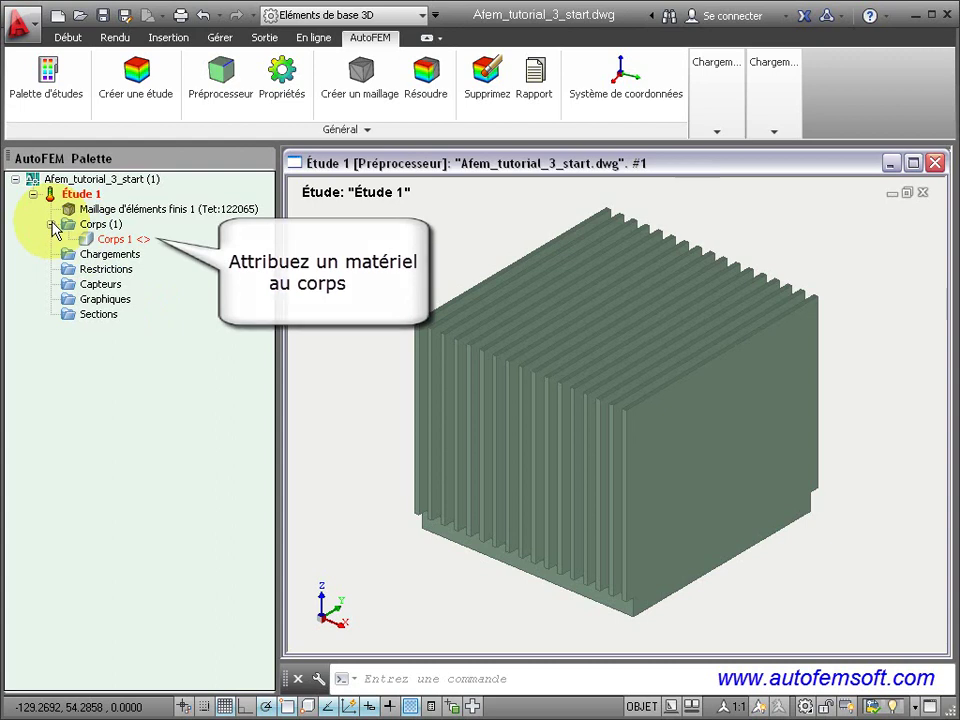
- Assign 1060 Alloy from the Aluminium Alloys group as the material of Corps 1
right_click(108, 242)
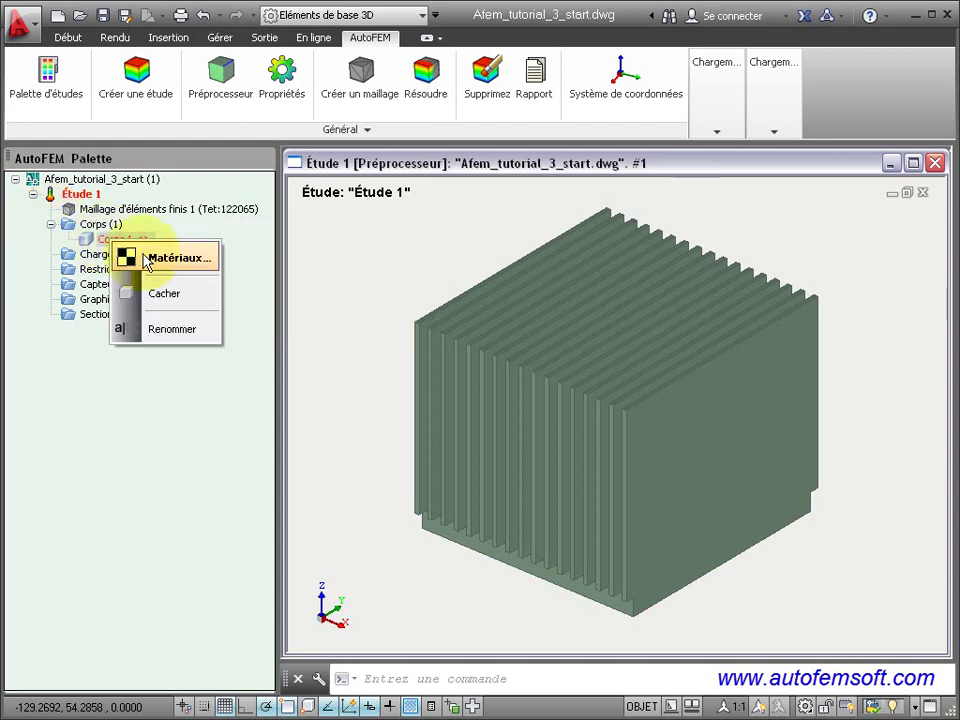
left_click(150, 257)
left_click(120, 391)
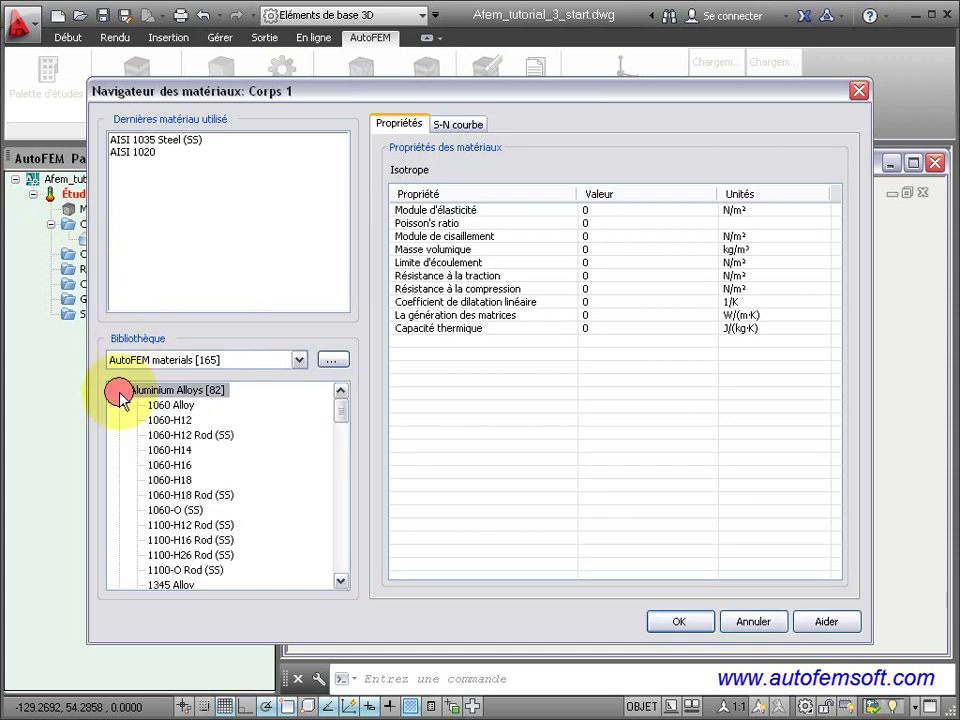
left_click(168, 410)
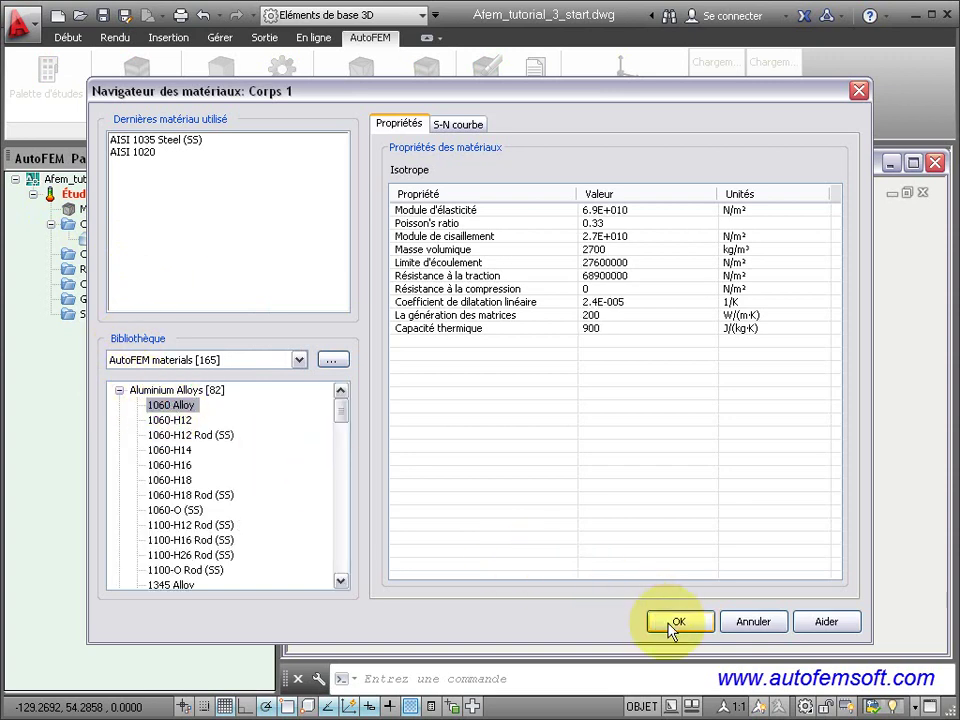
left_click(676, 624)
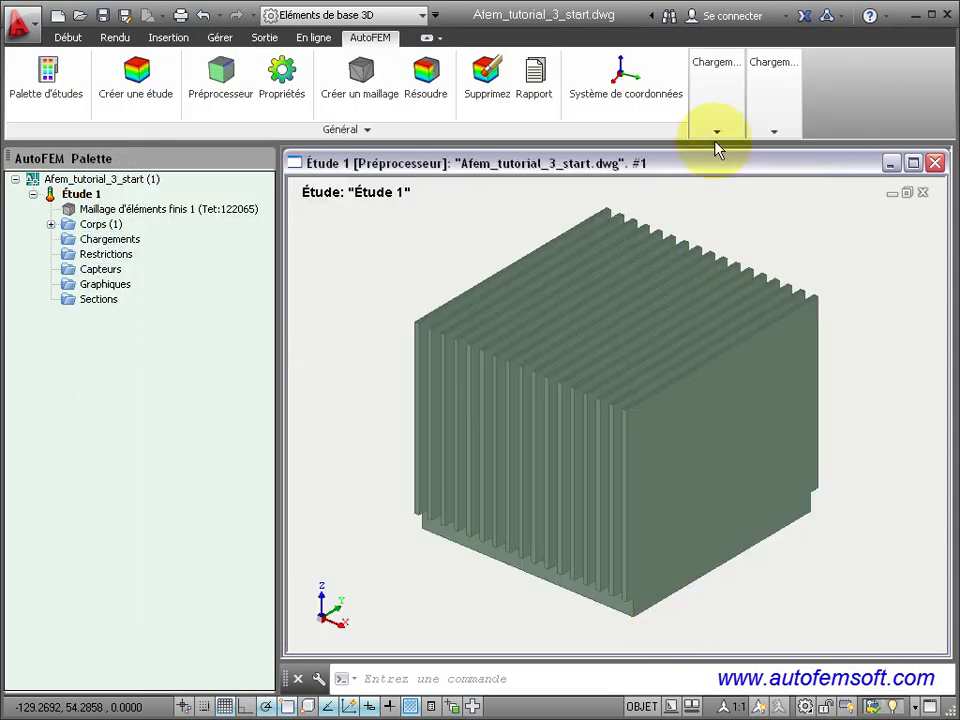
- Add a fixed Température condition chosen by faces, with the unit set to C and value 40
left_click(716, 133)
left_click(772, 131)
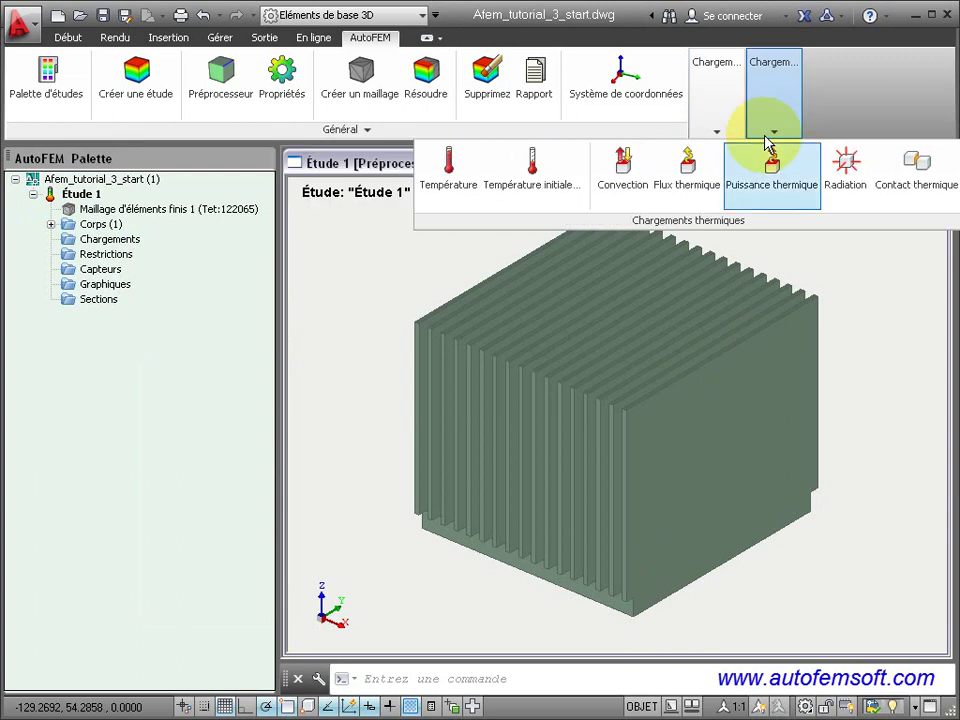
left_click(465, 193)
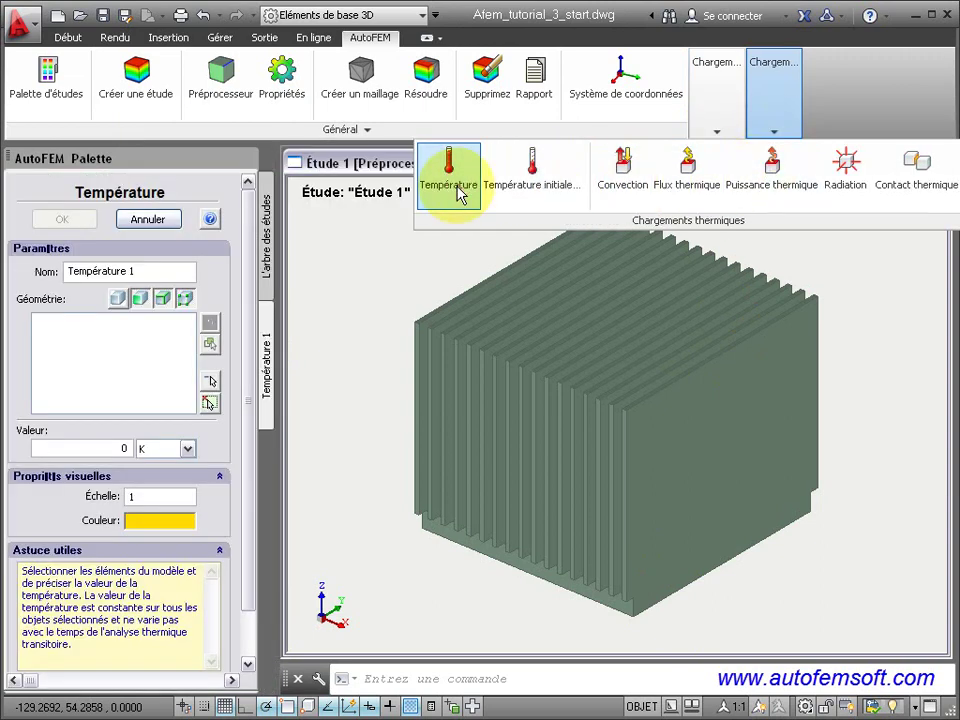
left_click(142, 299)
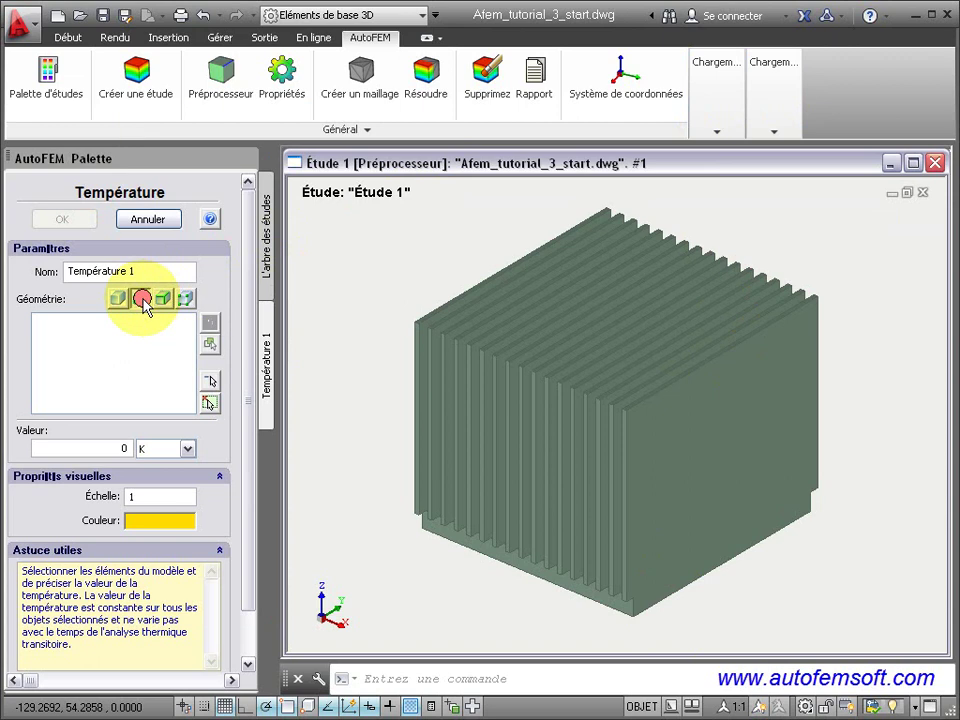
left_click(187, 448)
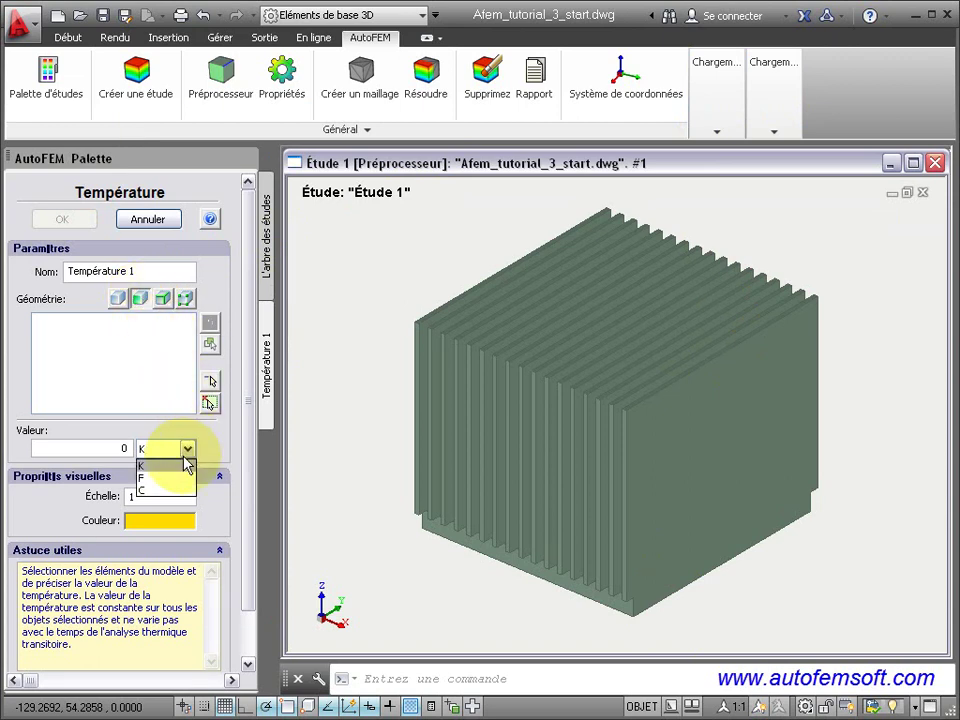
left_click(177, 492)
left_click(120, 448)
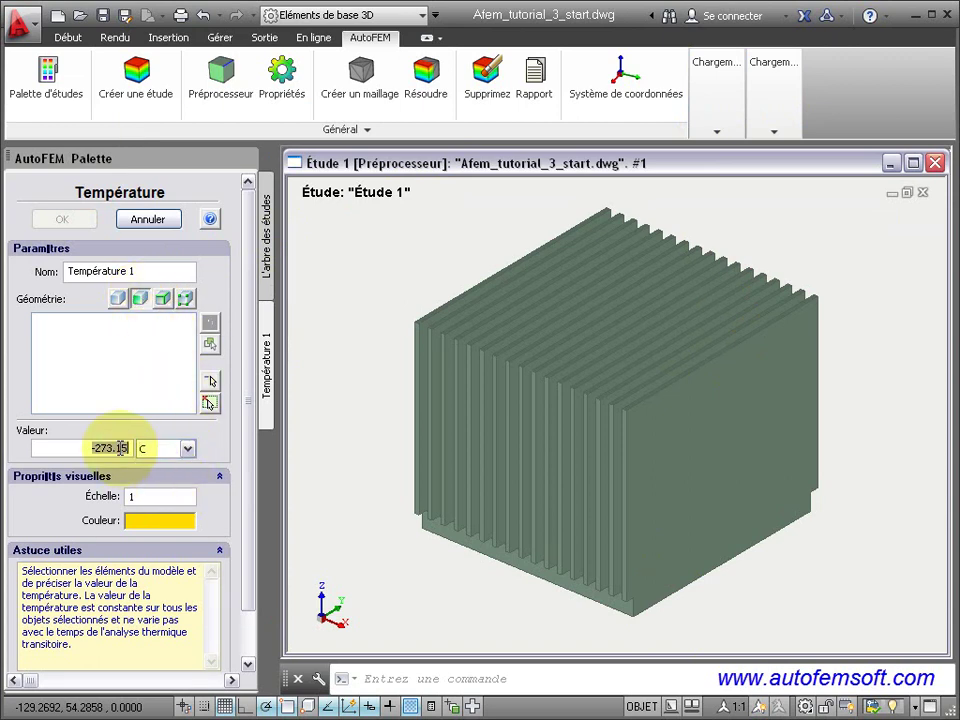
- Apply the 40 C temperature to the flat base face, drawn with red half-size arrows
left_click_drag(411, 589, 512, 503)
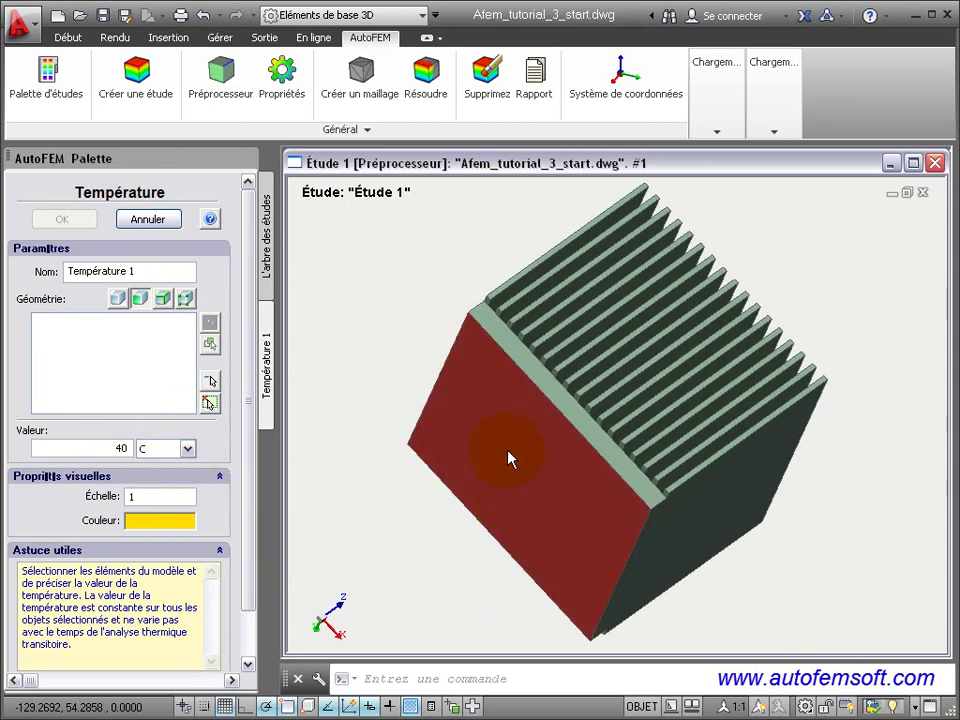
left_click(509, 456)
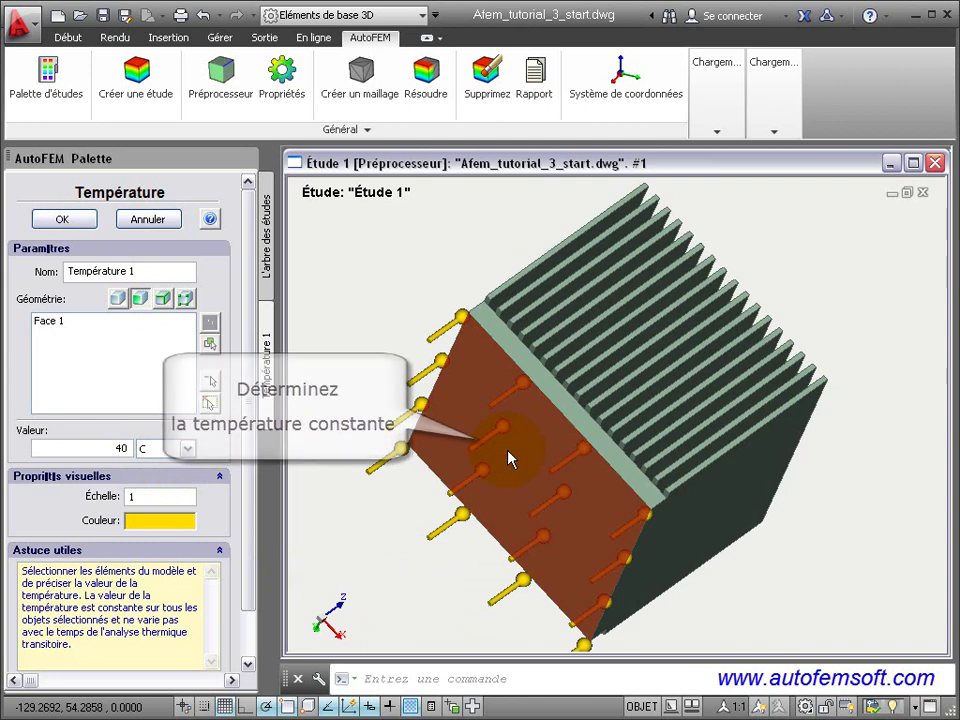
left_click(158, 520)
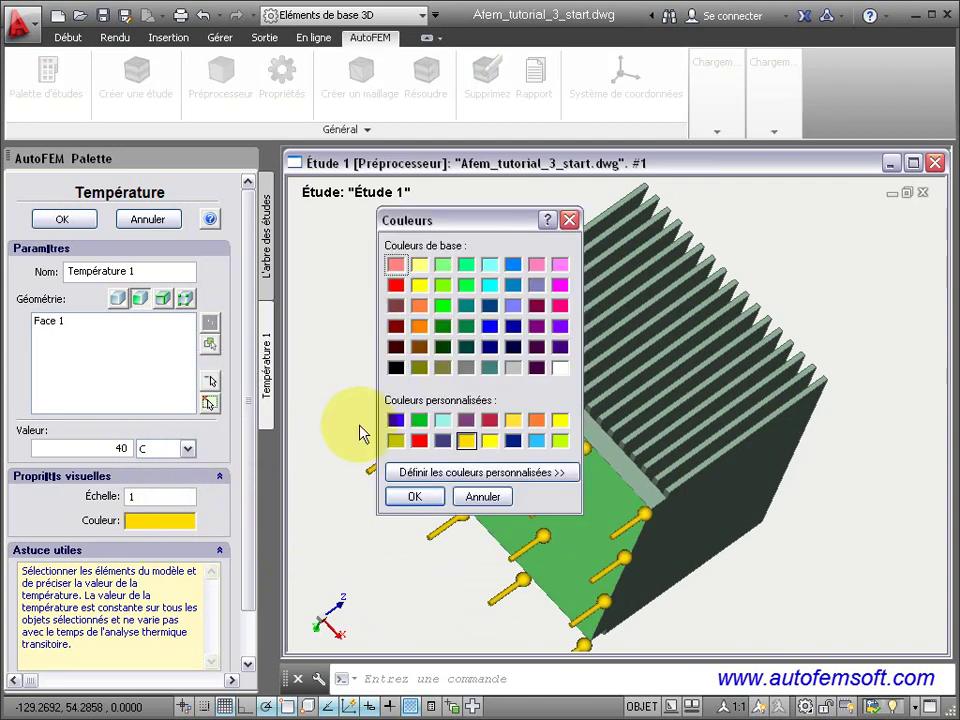
left_click(402, 496)
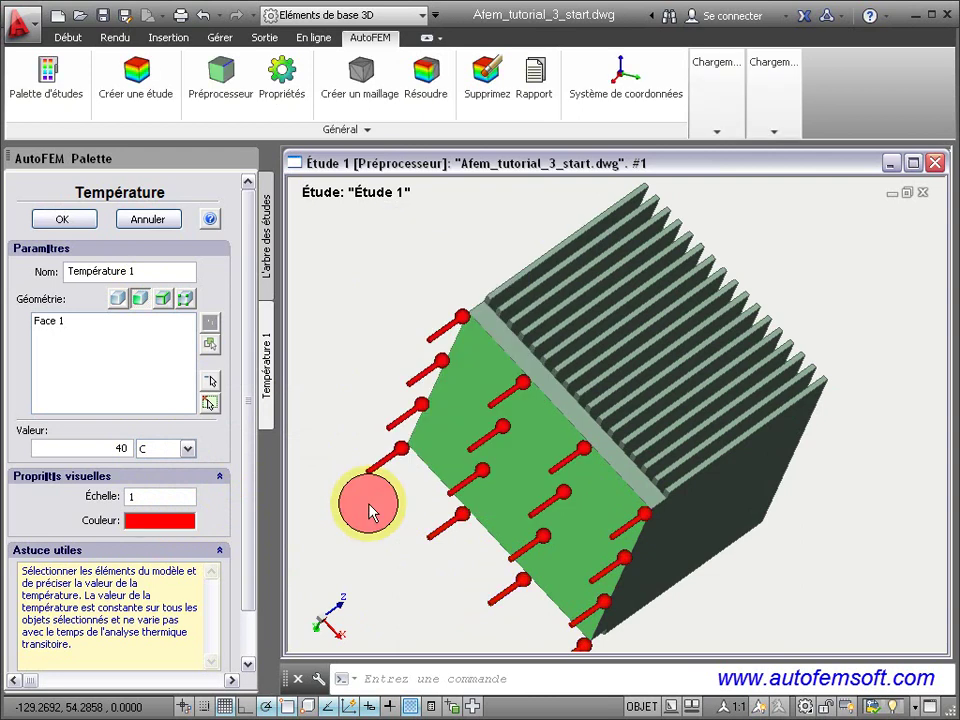
left_click(161, 500)
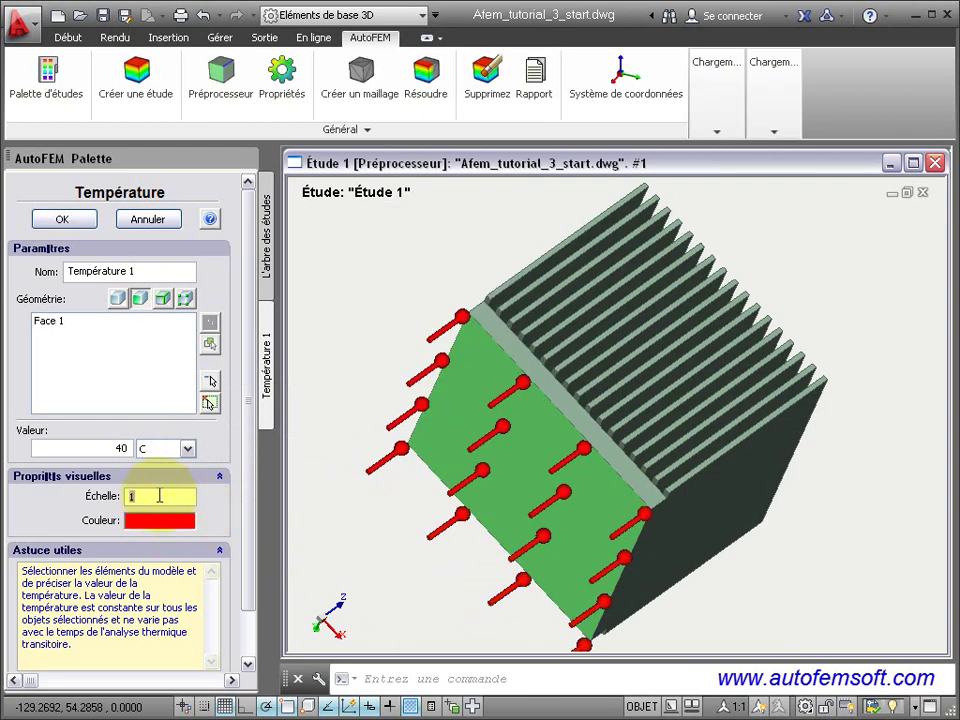
left_click(62, 220)
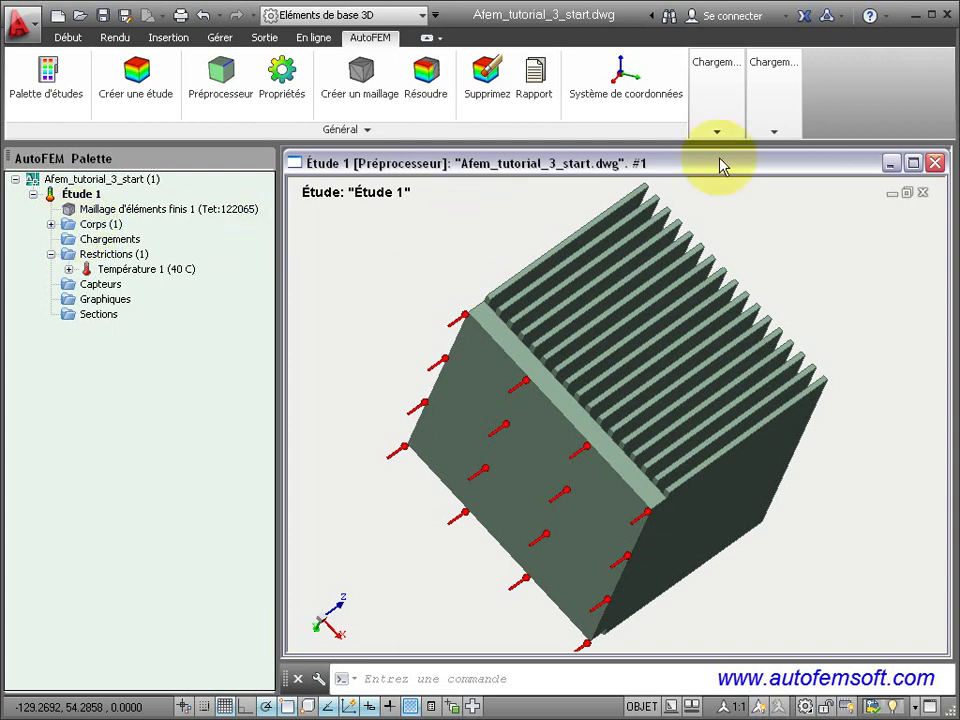
left_click(775, 128)
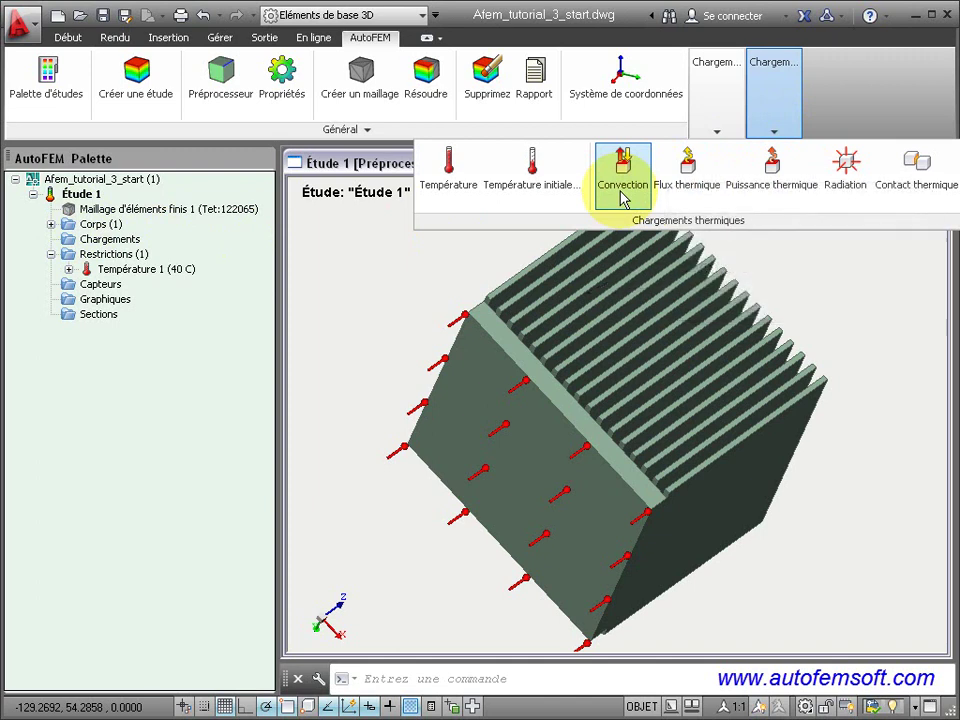
- Add a 15 W/(cm²·C) convection load at 25 C on the heat-sink faces, excluding the base
left_click(622, 197)
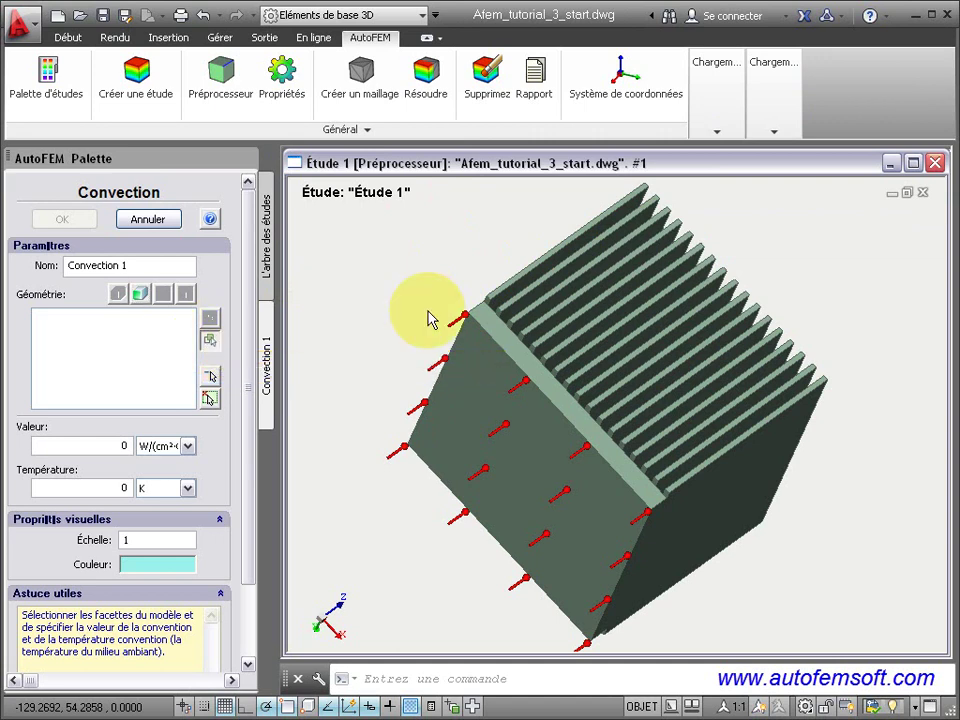
left_click(535, 300)
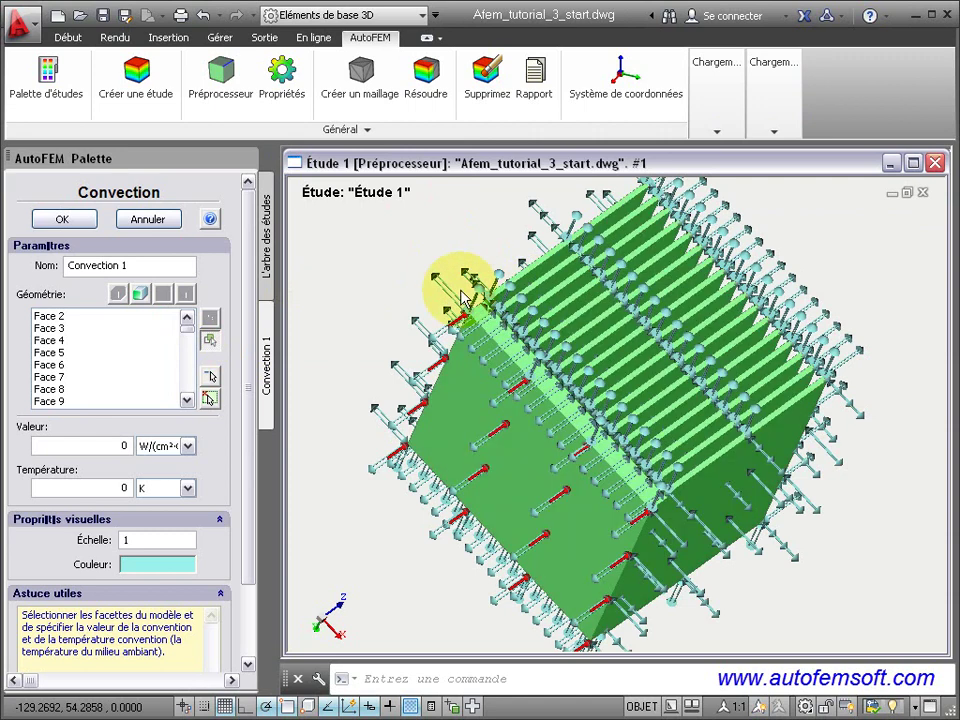
left_click(139, 299)
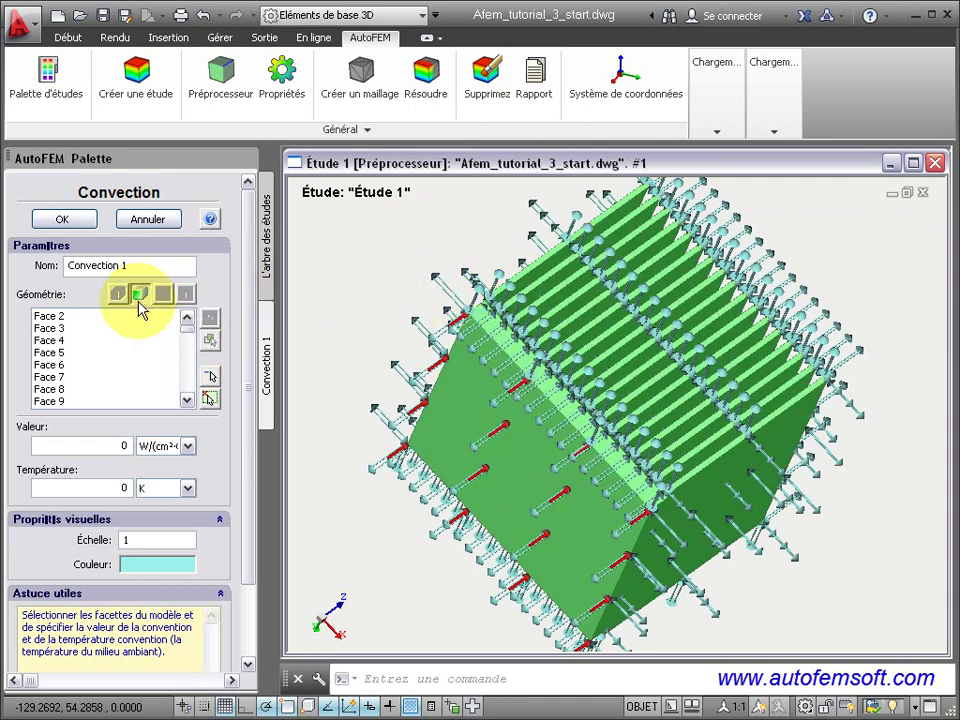
left_click(469, 421)
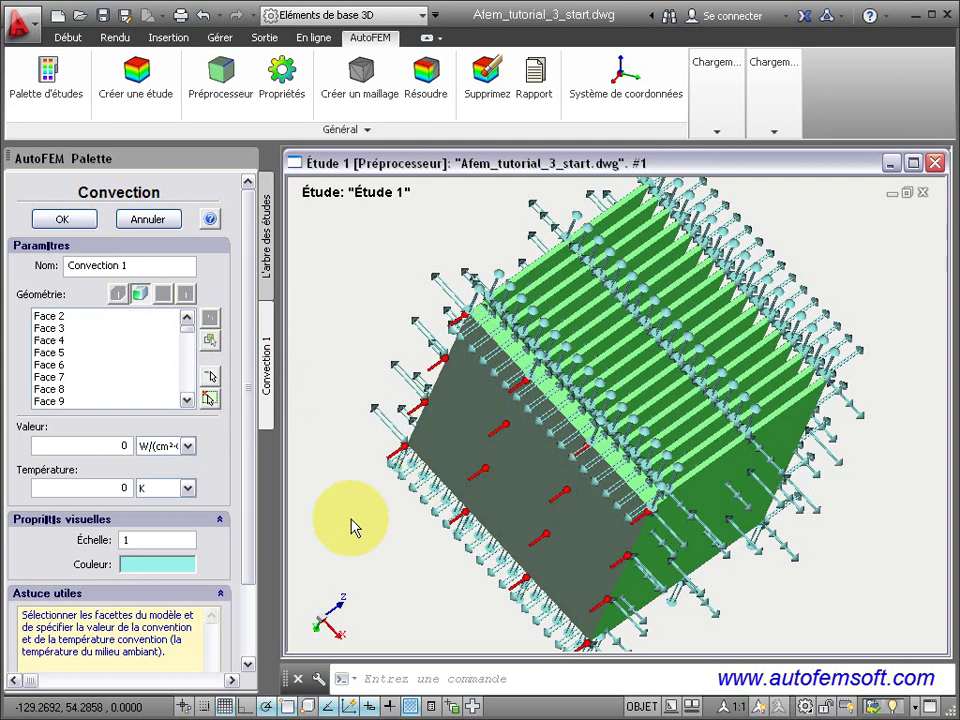
left_click(123, 445)
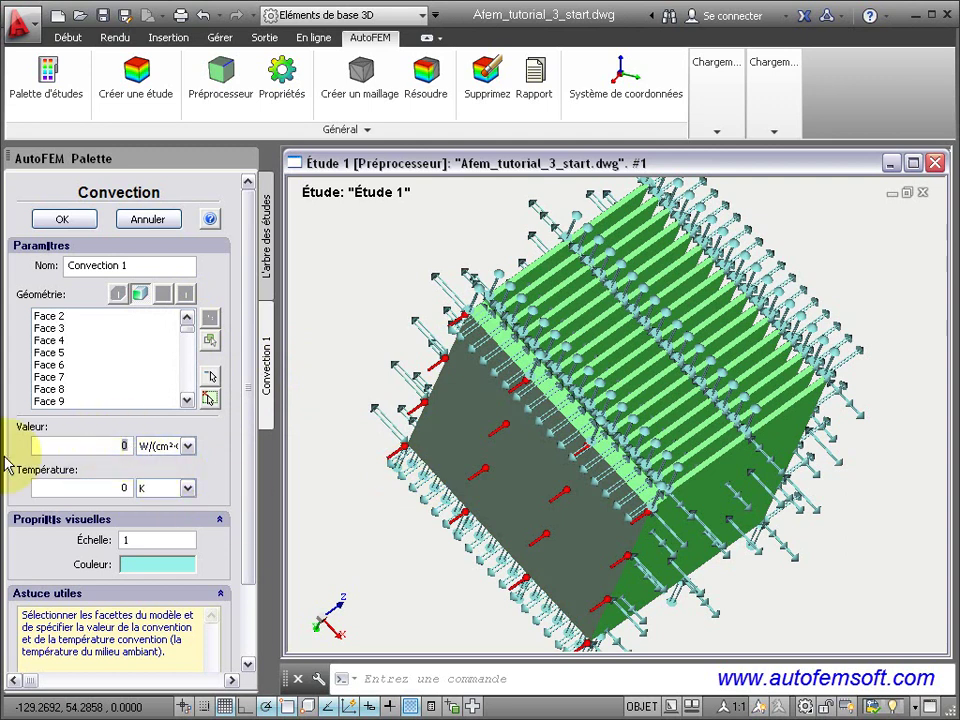
type("15")
left_click(187, 488)
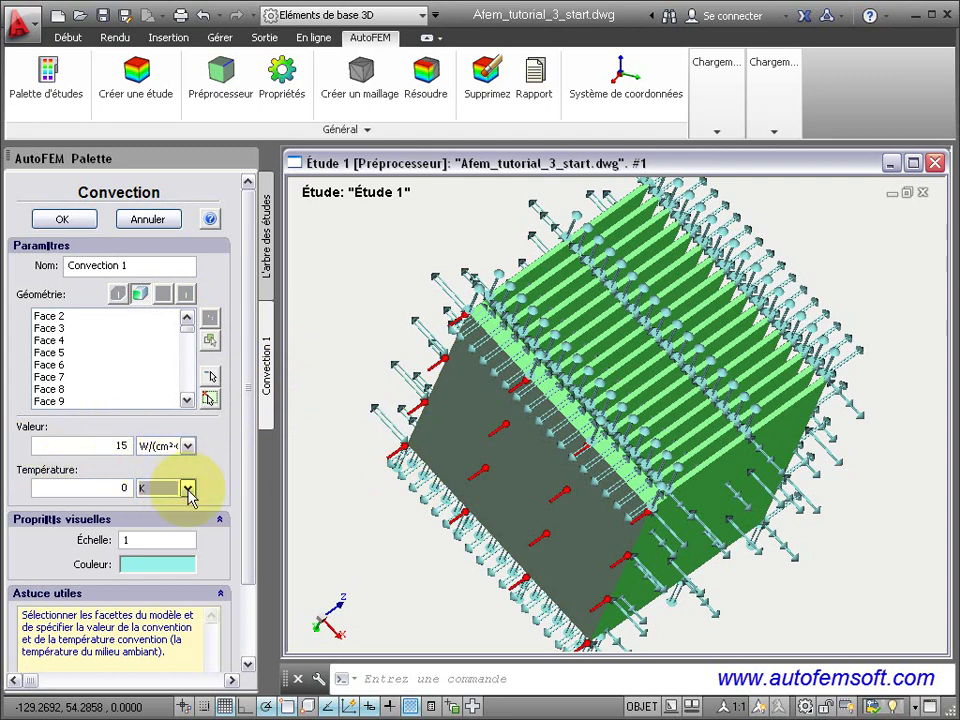
left_click(175, 530)
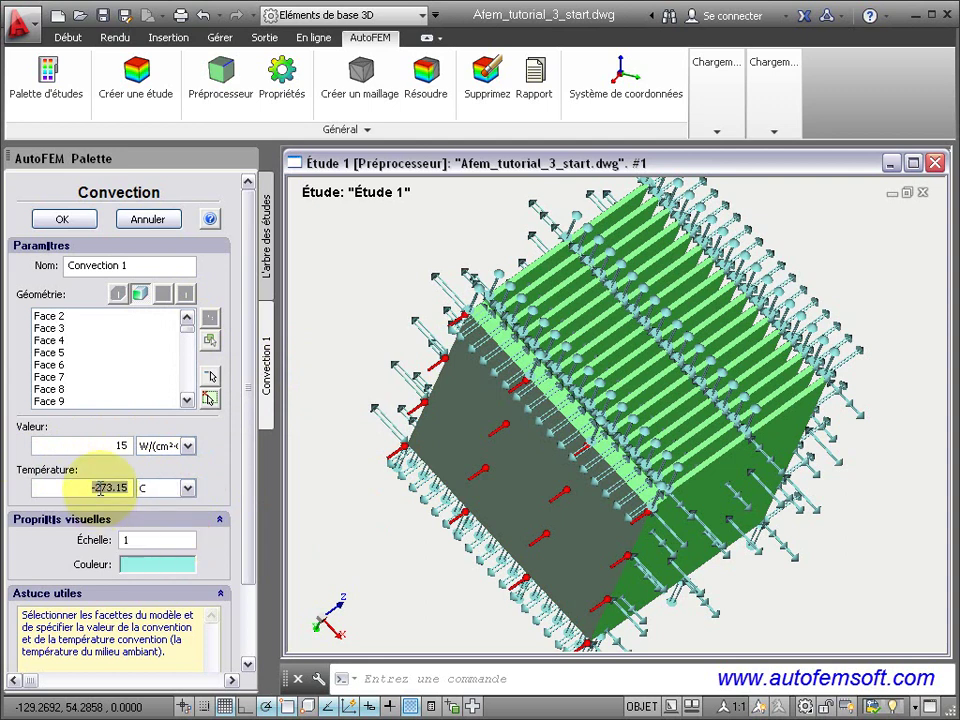
left_click(61, 222)
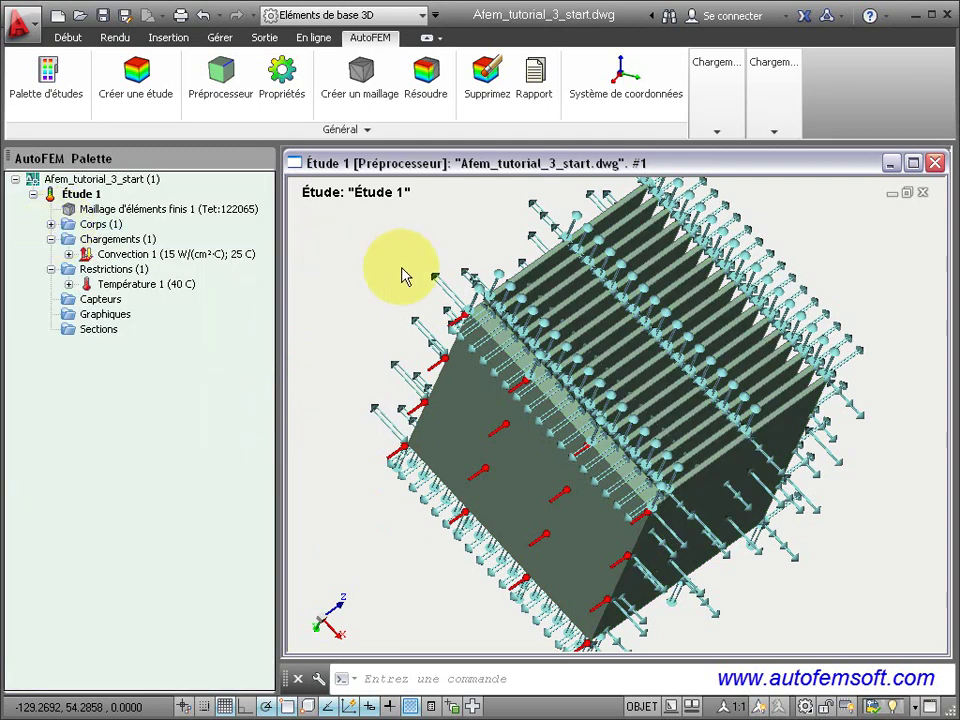
- Redraw the convection load arrows at 0.5 scale and orbit the view
right_click(435, 279)
left_click(450, 298)
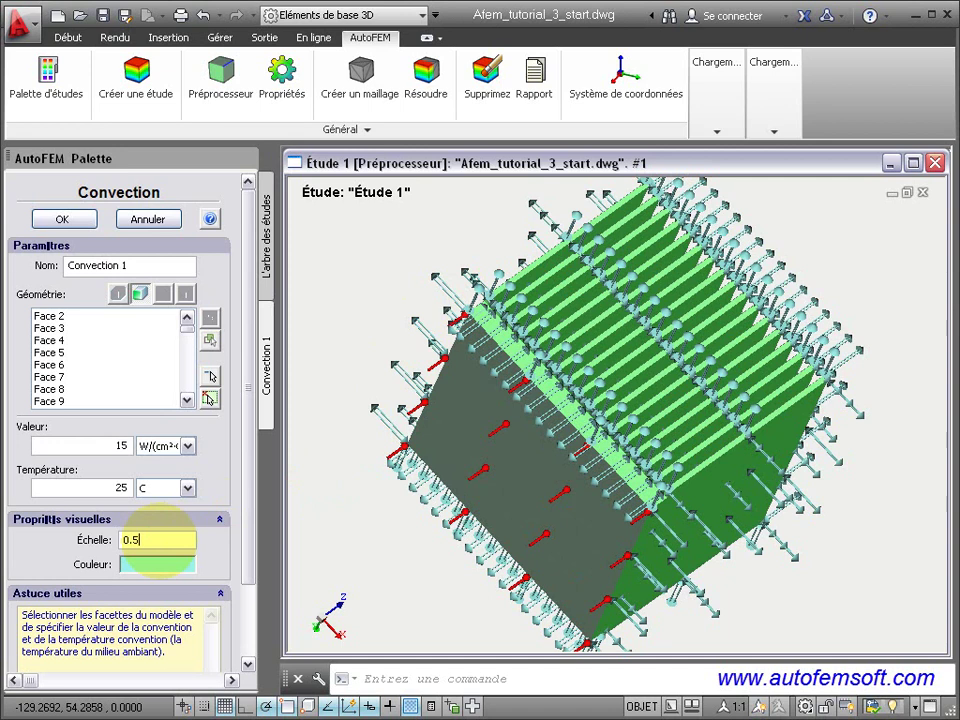
left_click(61, 219)
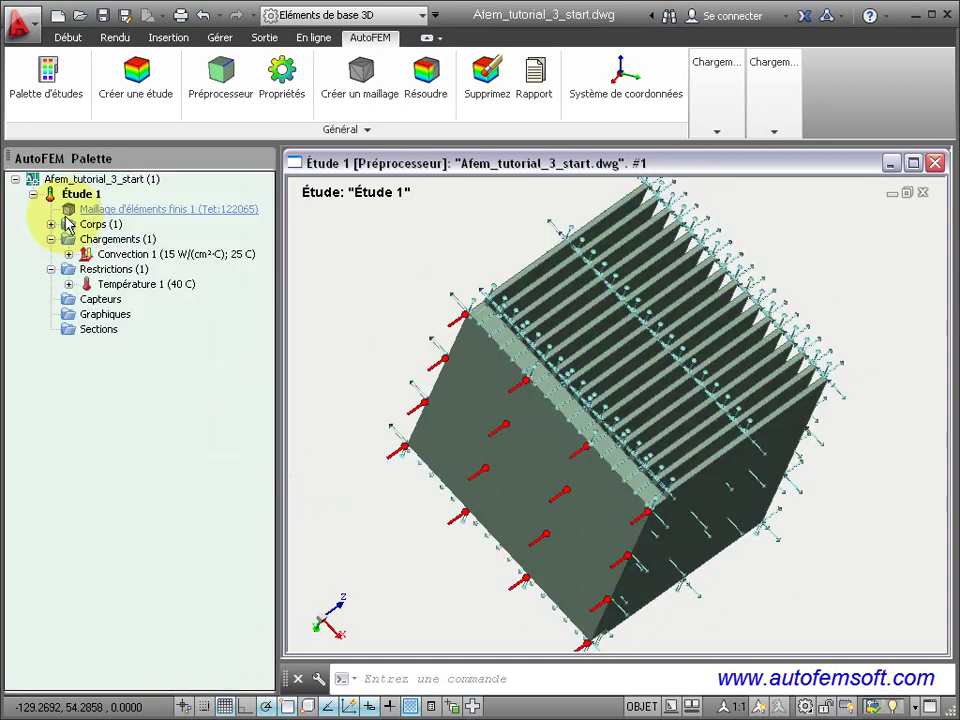
mouse_move(540, 253)
middle_mouse_down("shift")
mouse_move(497, 279)
mouse_move(452, 358)
middle_mouse_up("shift")
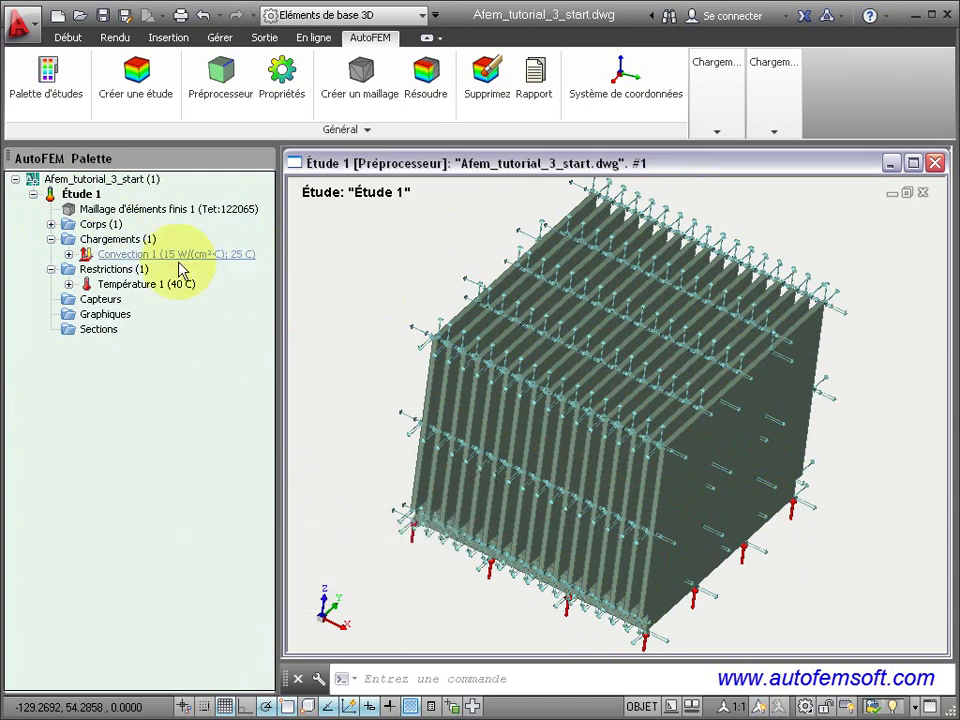
- Run the Calcul for Étude 1 and close the solver window once it finishes
right_click(88, 200)
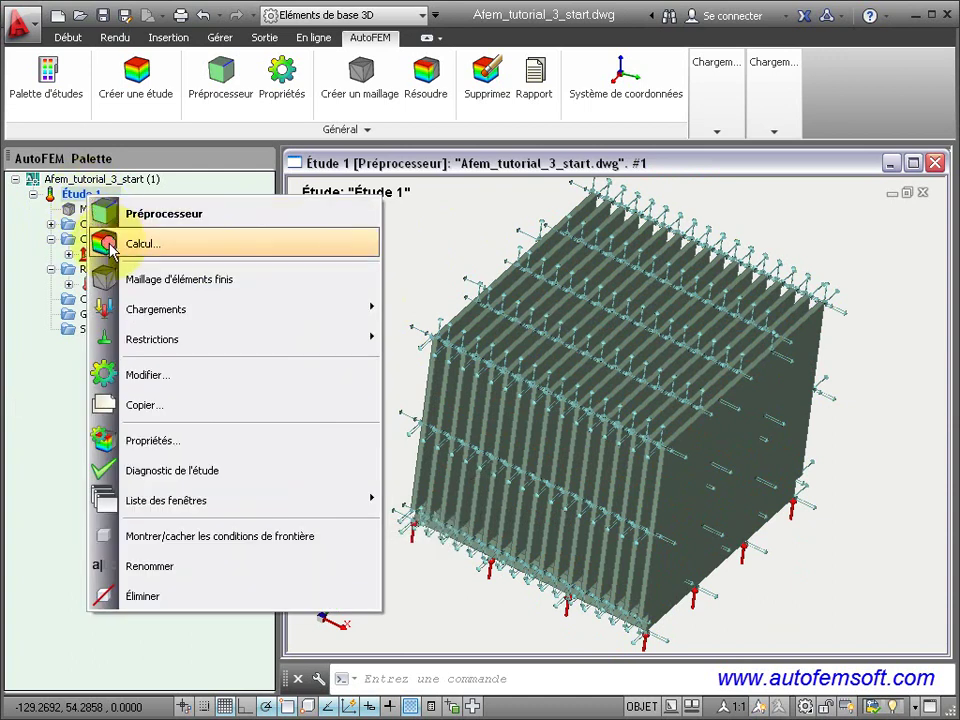
left_click(110, 242)
left_click(458, 563)
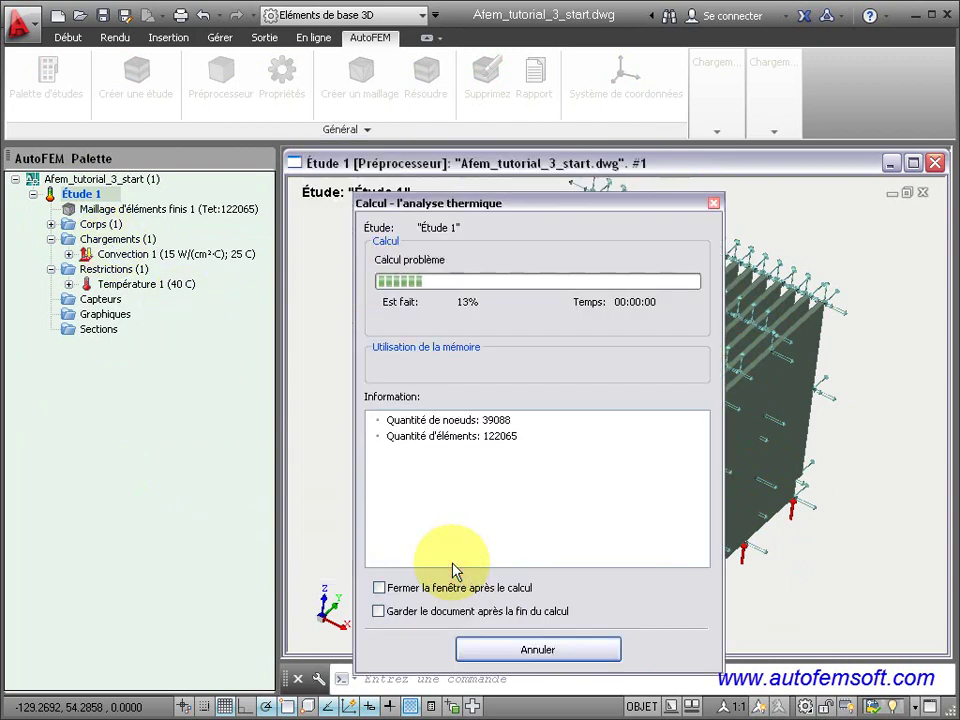
left_click(466, 648)
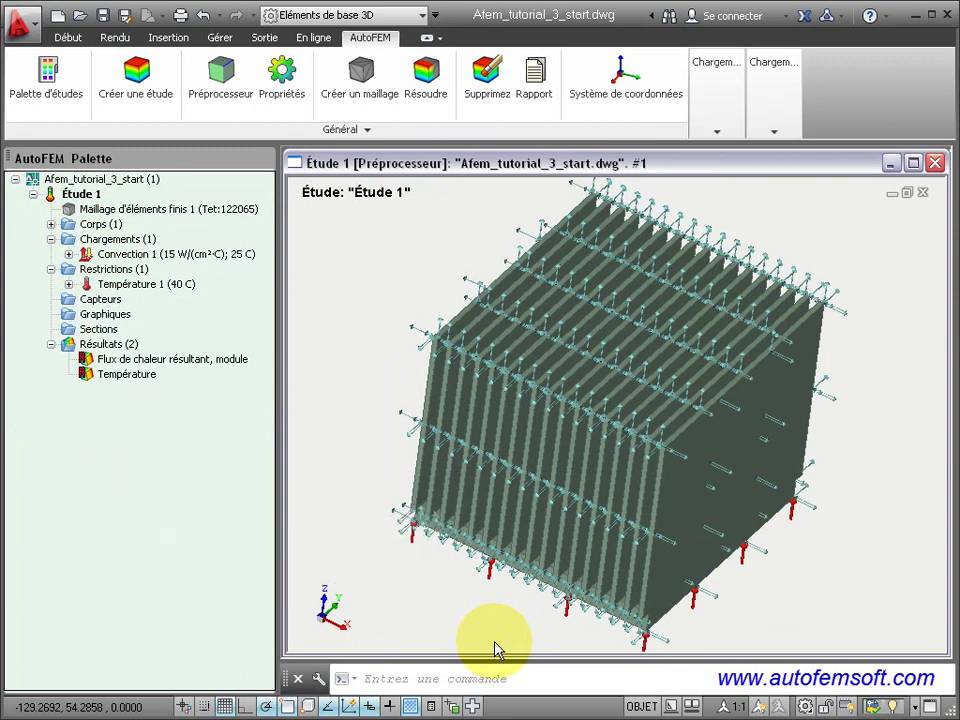
- Open the Température plot and show it in C without boundary conditions
double_click(122, 374)
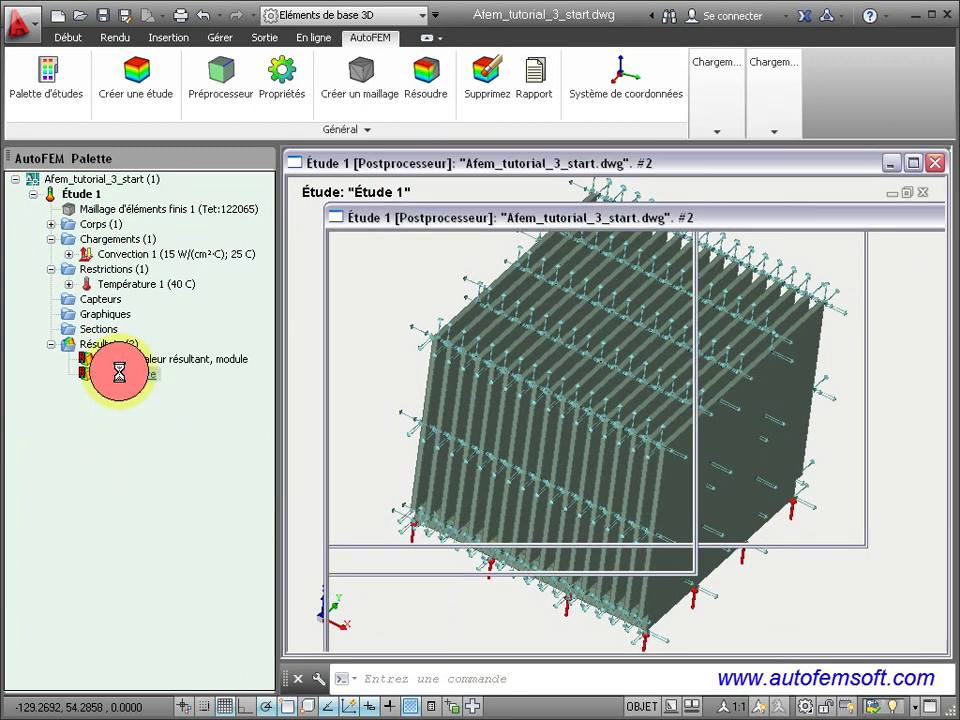
right_click(407, 249)
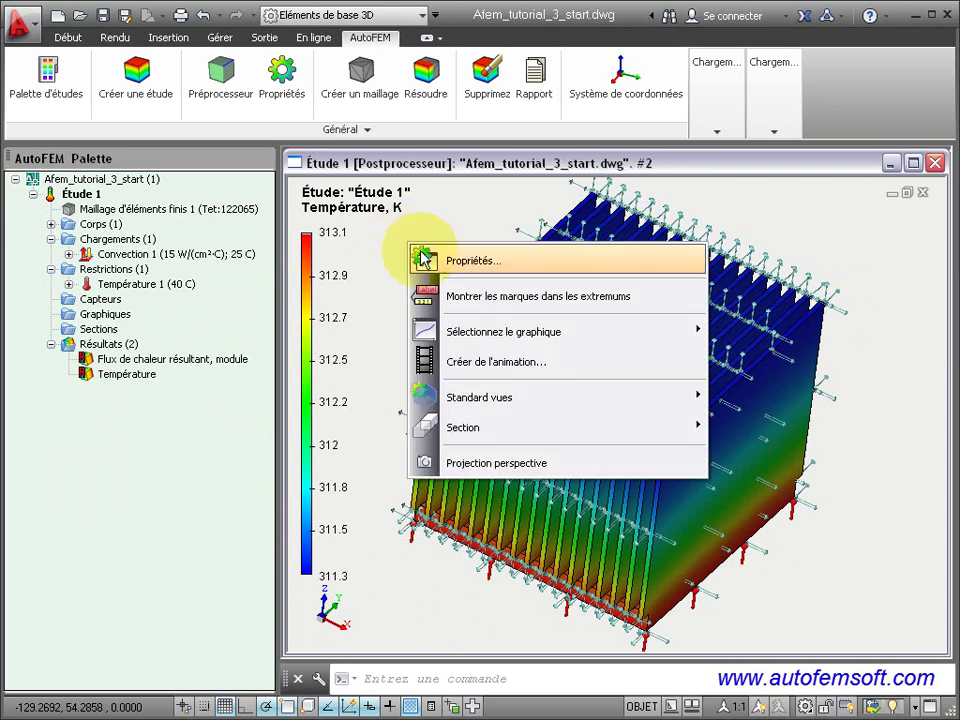
left_click(420, 257)
left_click(505, 190)
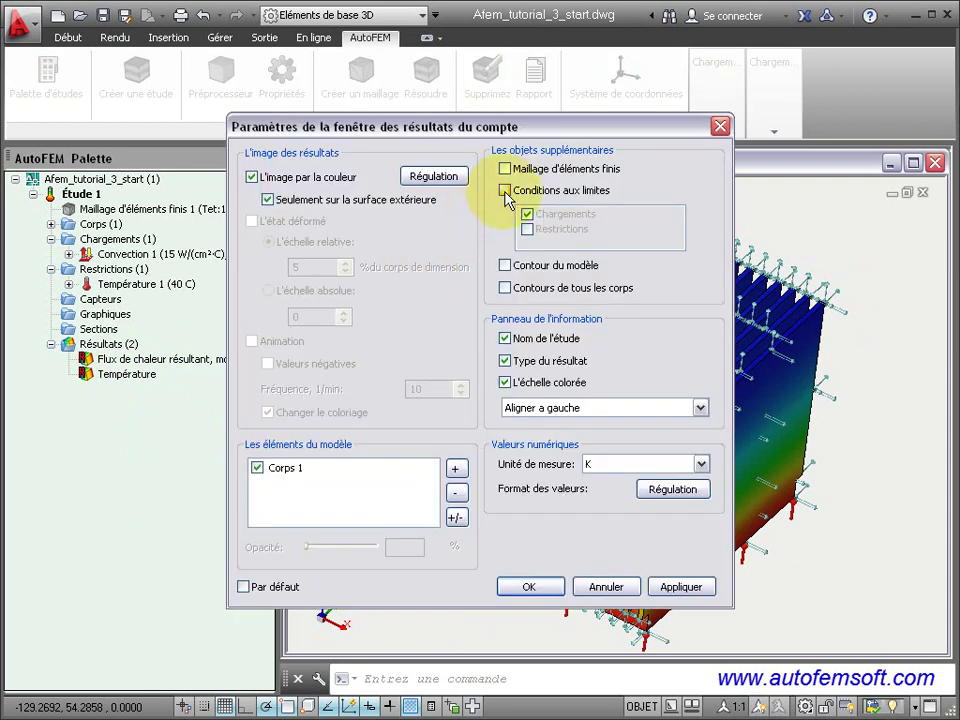
left_click(702, 462)
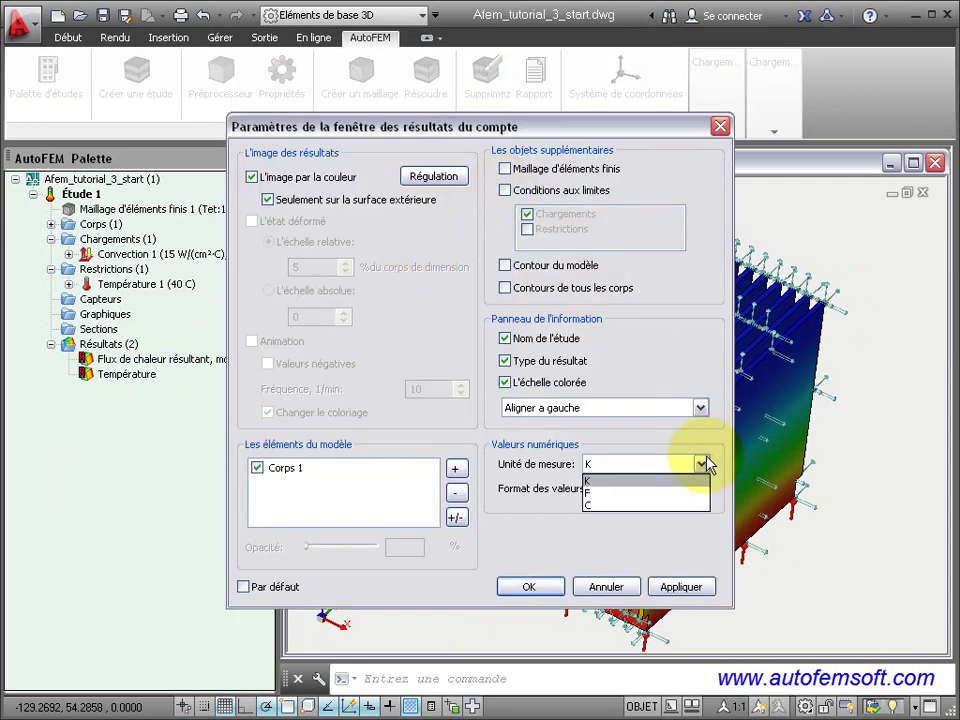
left_click(640, 508)
left_click(529, 586)
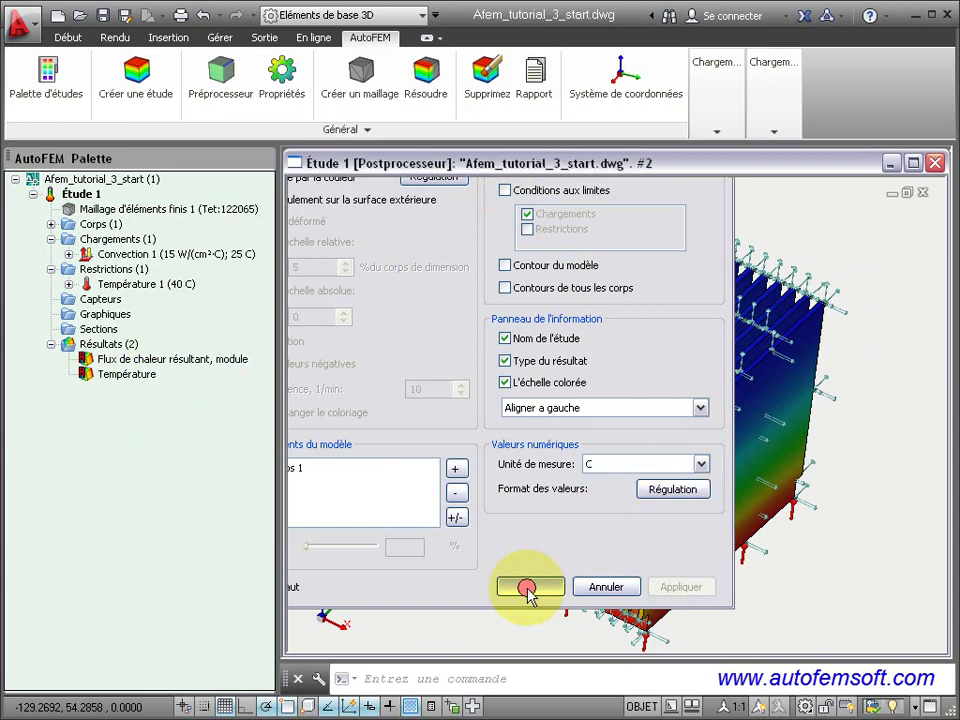
- Mark the maximum 40 and minimum 38.14 temperatures on the plot
right_click(378, 243)
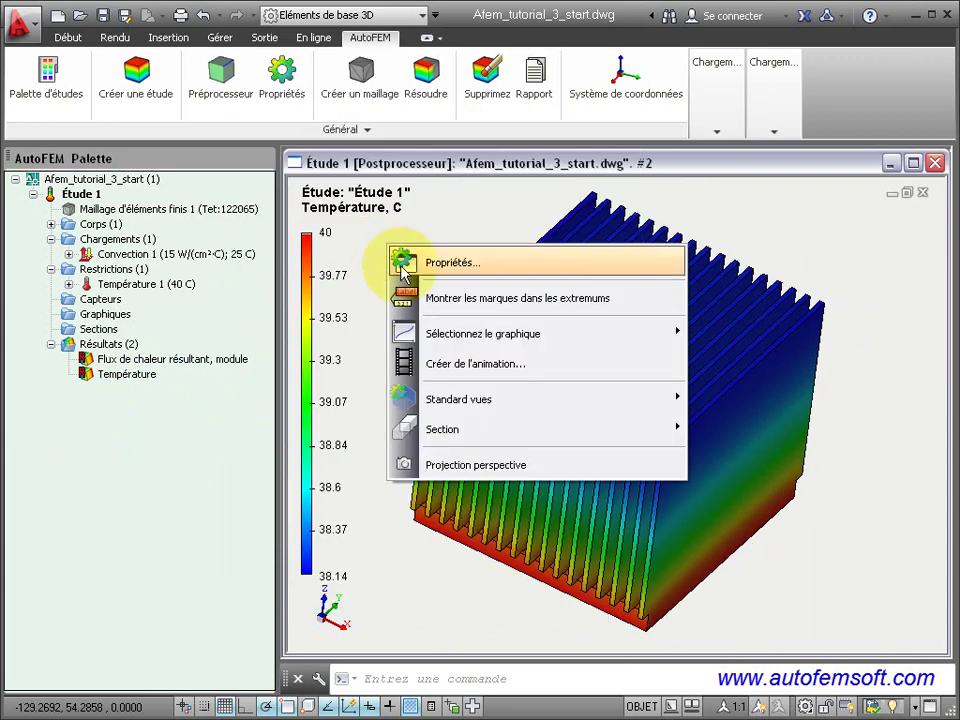
left_click(418, 296)
mouse_move(572, 561)
middle_mouse_down("shift")
mouse_move(638, 444)
mouse_move(578, 540)
middle_mouse_up("shift")
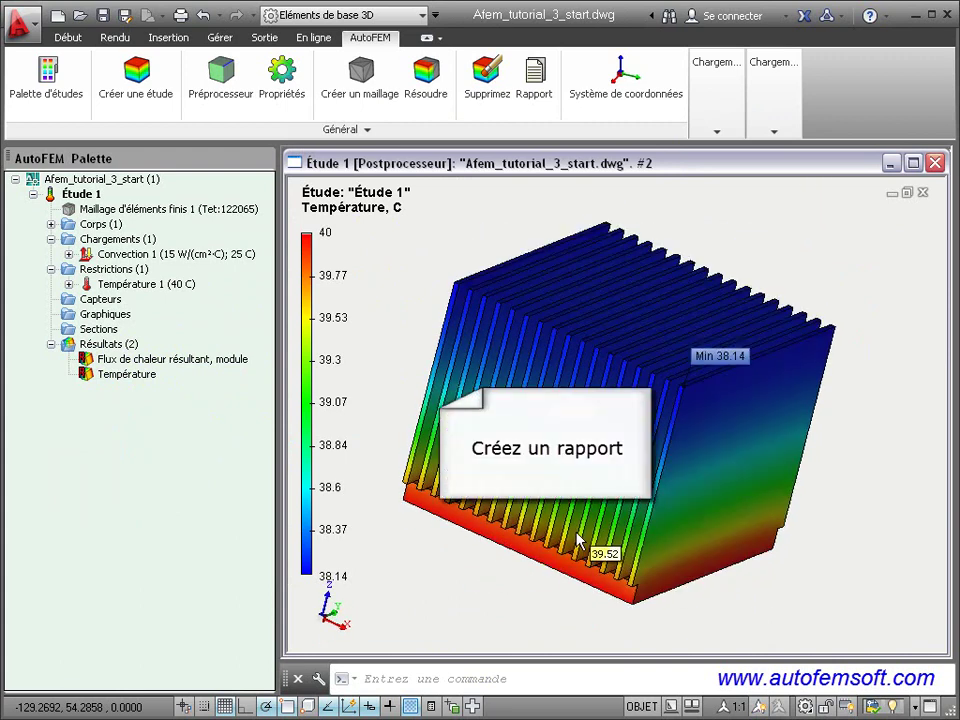
- Generate a results report with both diagrams and save it as 'Afem_tutorial_3_start - Étude 1.html'
left_click(128, 345)
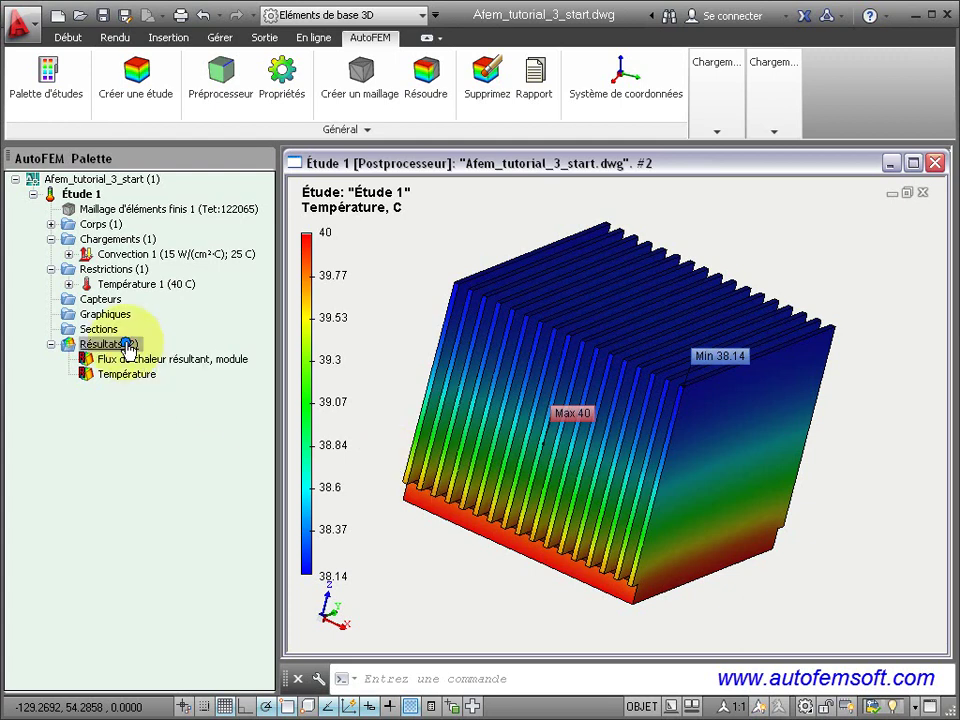
right_click(128, 345)
left_click(118, 392)
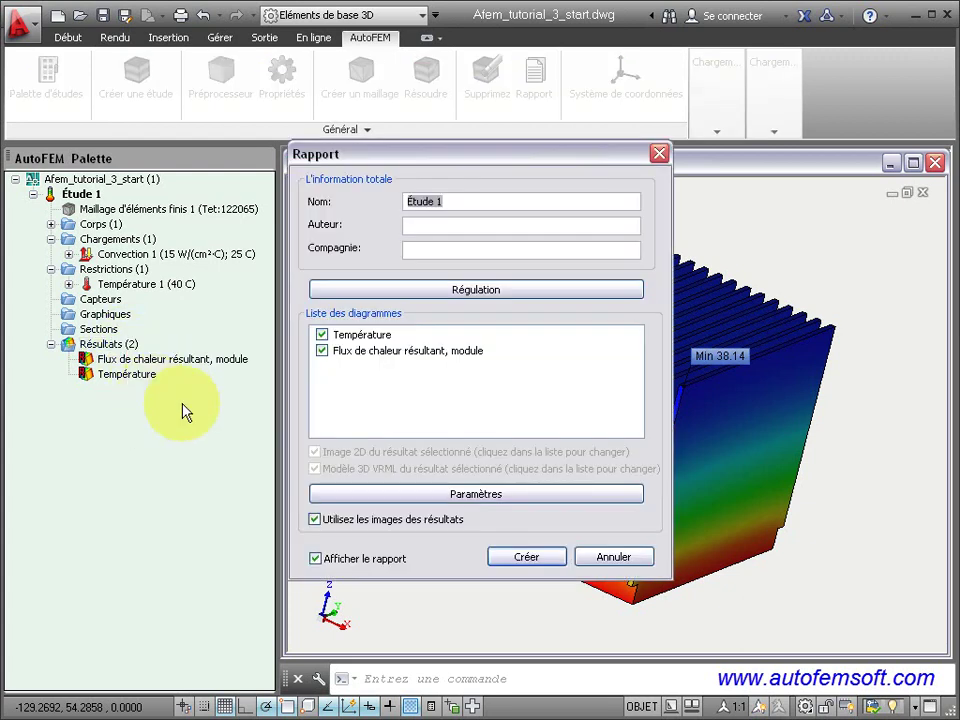
left_click(525, 557)
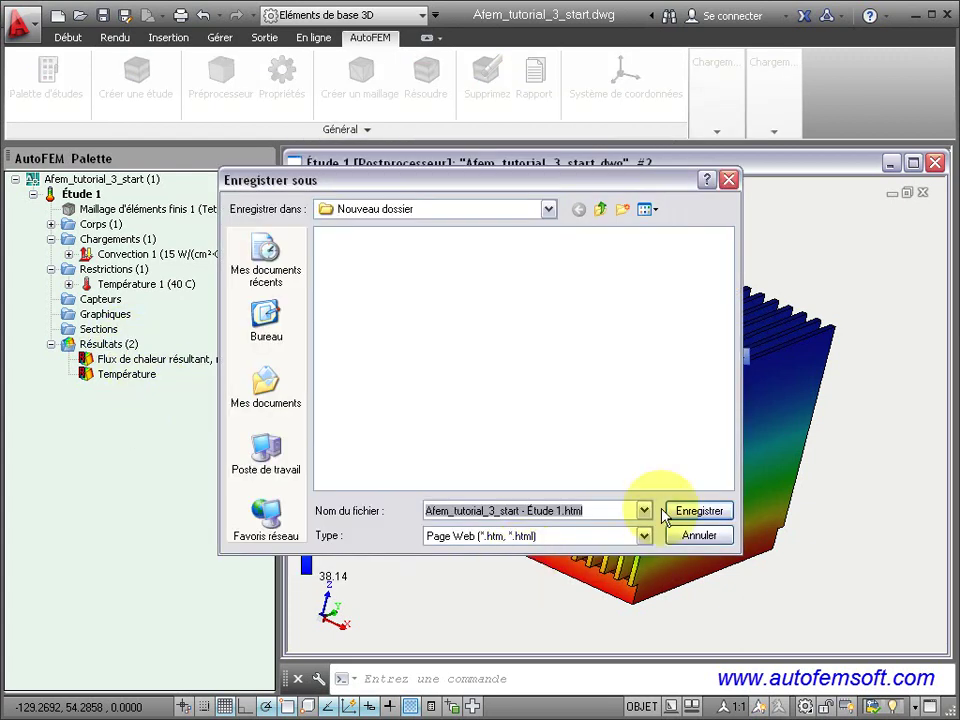
left_click(675, 511)
- At the report's Résultats, allow the blocked active content and fit the whole heat sink in the 3D viewer
scroll(505, 358, "down", 5)
scroll(505, 358, "down", 5)
scroll(506, 360, "down", 6)
scroll(505, 358, "down", 6)
scroll(503, 352, "down", 2)
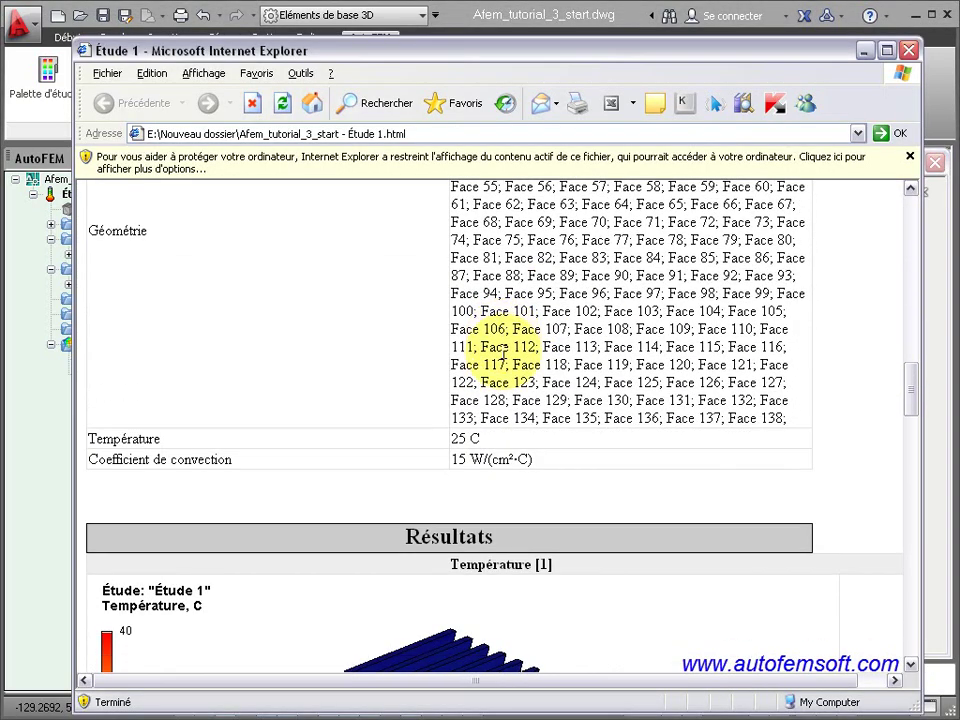
scroll(503, 352, "down", 5)
scroll(503, 358, "down", 1)
scroll(503, 358, "down", 4)
scroll(505, 358, "down", 1)
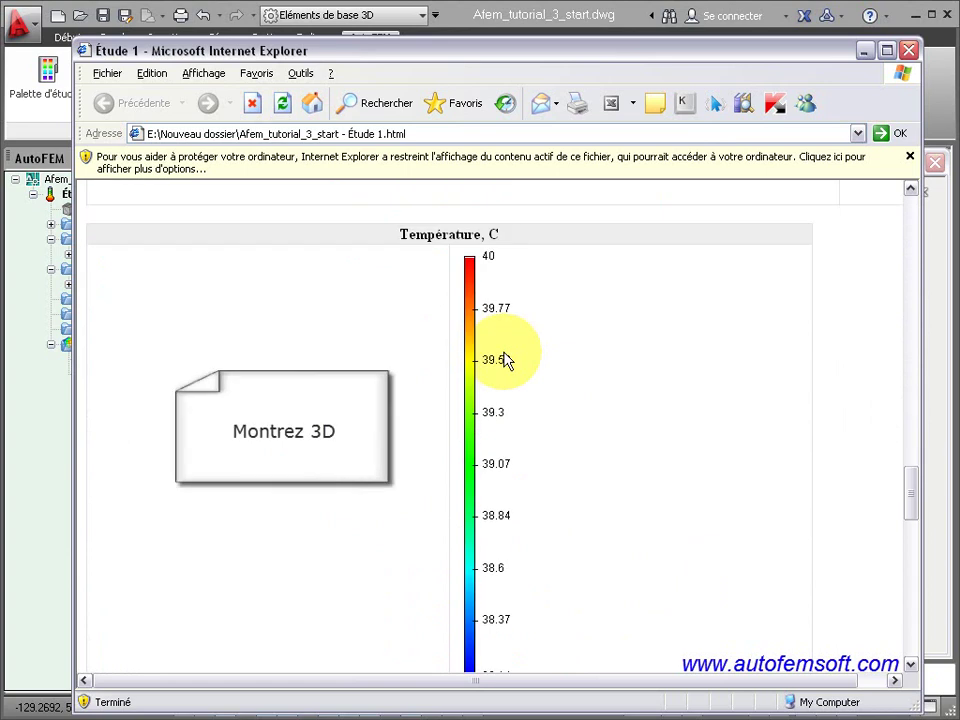
left_click(439, 172)
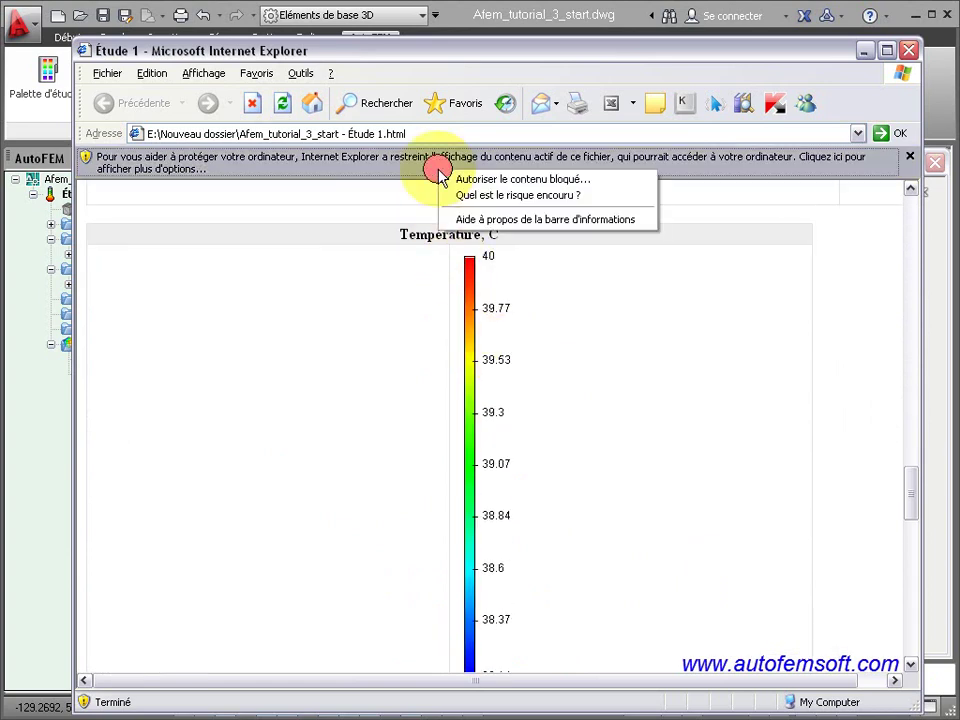
left_click(450, 180)
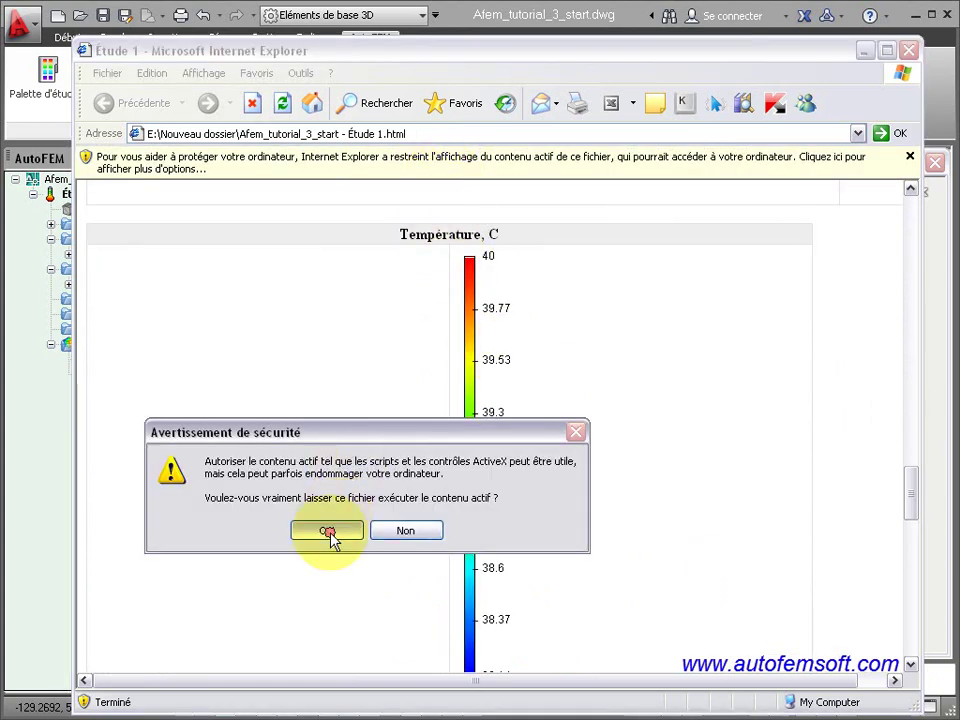
left_click(327, 532)
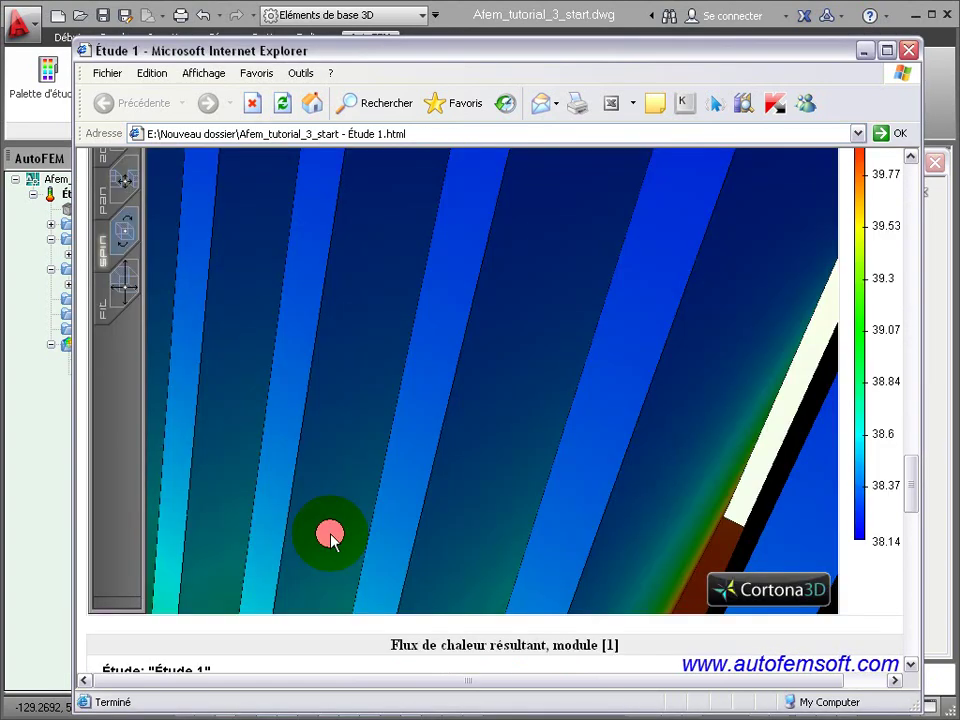
left_click(131, 292)
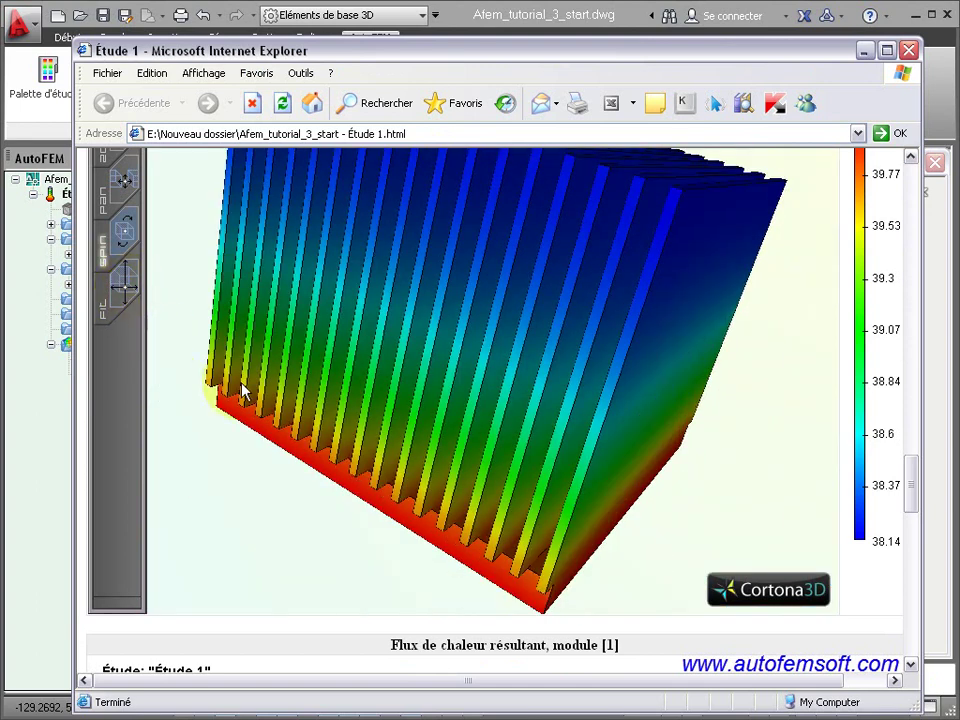